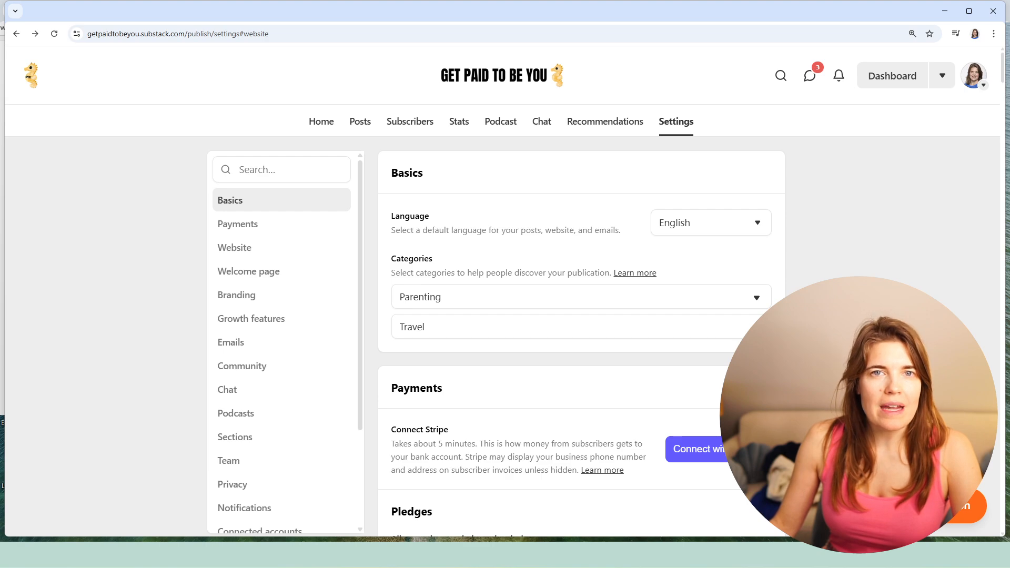
- Open the Website settings and review the publication theme, logo, name, short description and wordmark options
{"action": "left_click", "coordinate": [271, 256]}
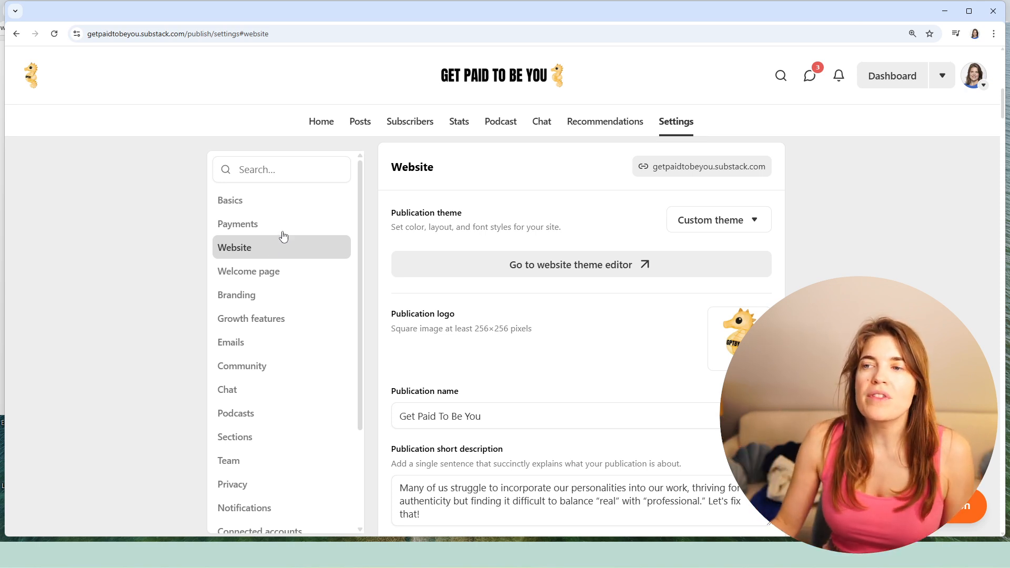
{"action": "left_click", "coordinate": [265, 171]}
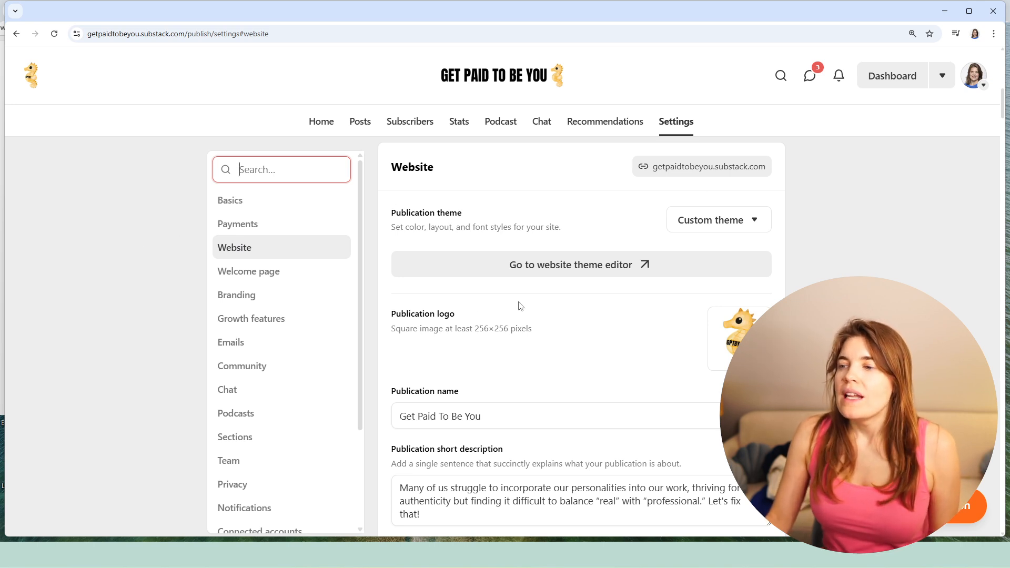
{"action": "scroll", "coordinate": [520, 306], "scroll_direction": "down", "scroll_amount": 2}
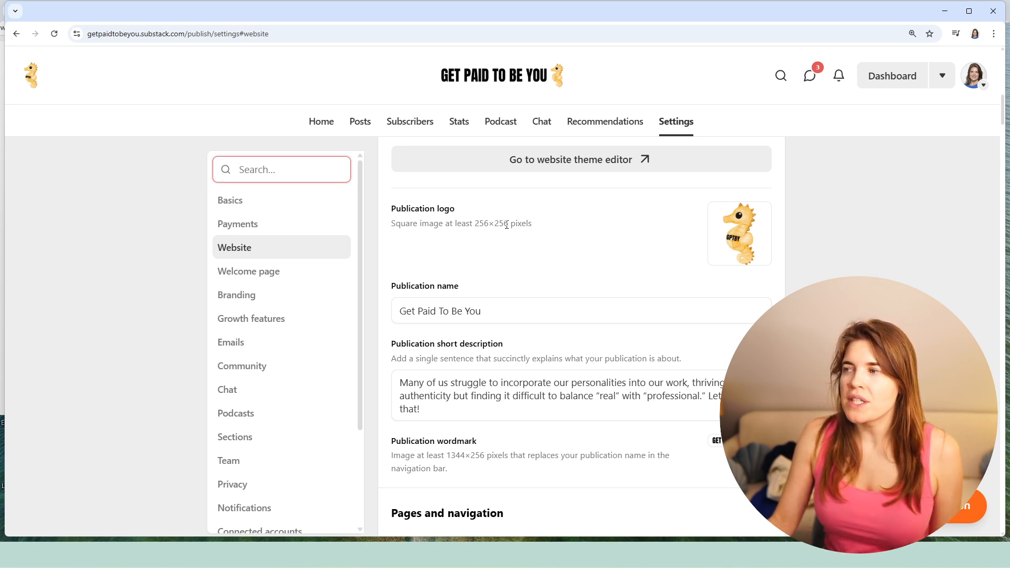
{"action": "mouse_move", "coordinate": [745, 240]}
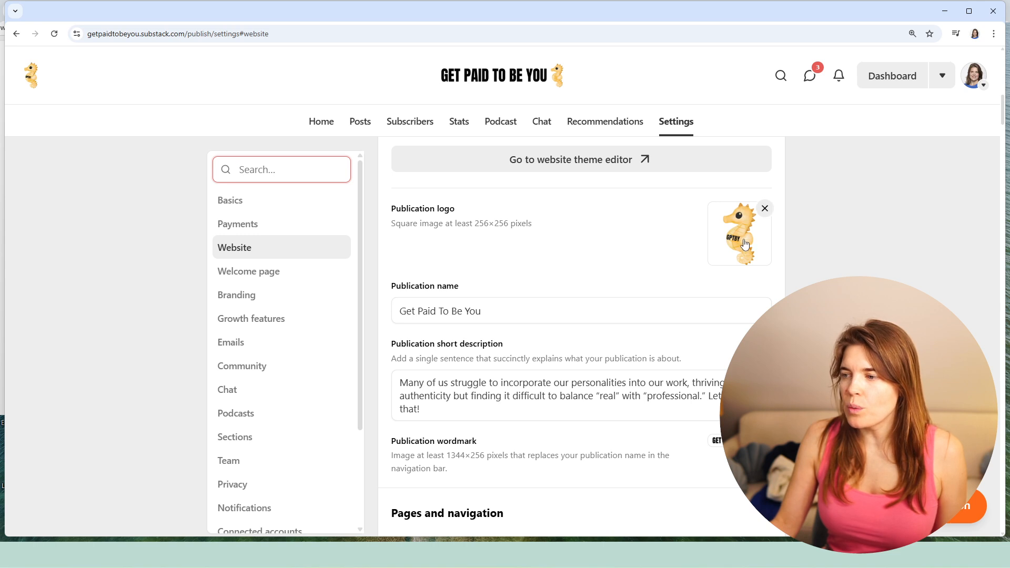
{"action": "scroll", "coordinate": [745, 244], "scroll_direction": "down", "scroll_amount": 1}
{"action": "scroll", "coordinate": [746, 245], "scroll_direction": "down", "scroll_amount": 2}
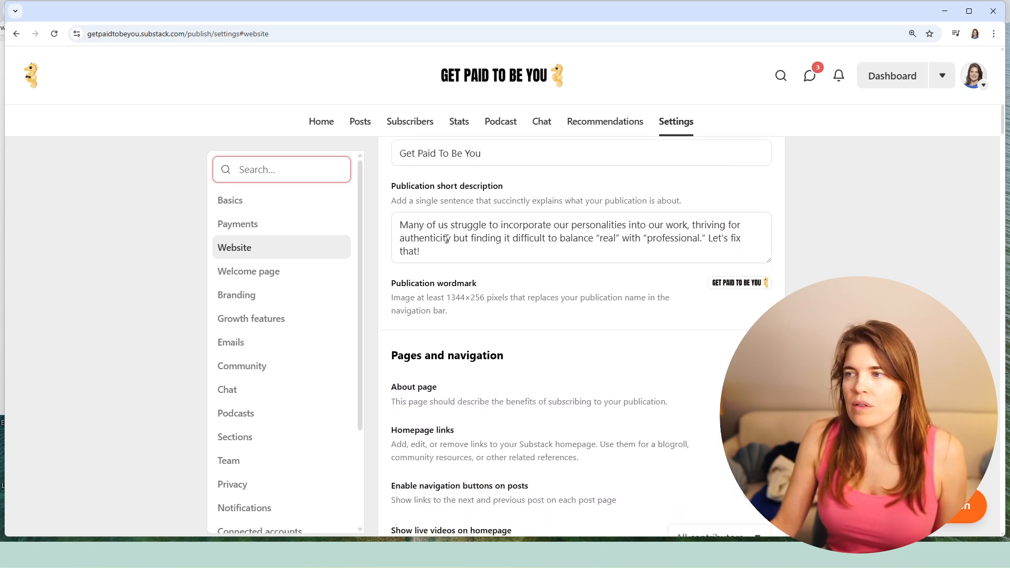
{"action": "scroll", "coordinate": [522, 230], "scroll_direction": "down", "scroll_amount": 1}
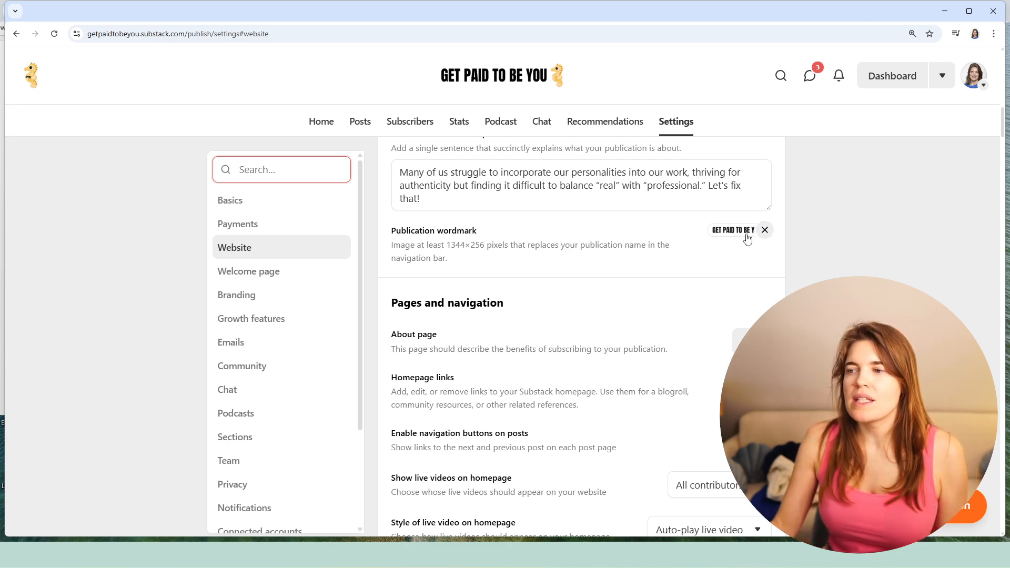
{"action": "scroll", "coordinate": [748, 240], "scroll_direction": "up", "scroll_amount": 12}
{"action": "scroll", "coordinate": [736, 242], "scroll_direction": "down", "scroll_amount": 8}
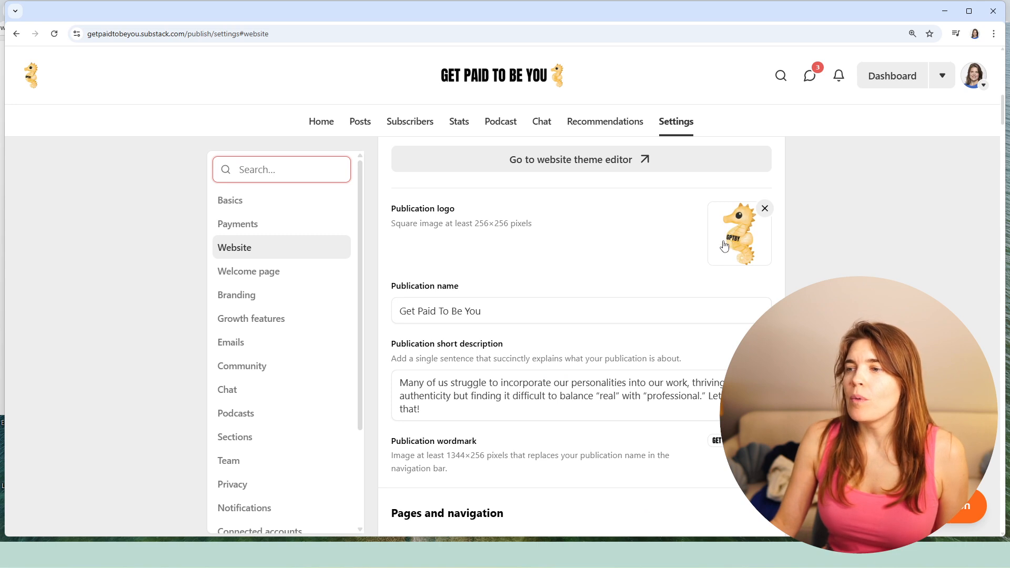
{"action": "scroll", "coordinate": [724, 246], "scroll_direction": "up", "scroll_amount": 2}
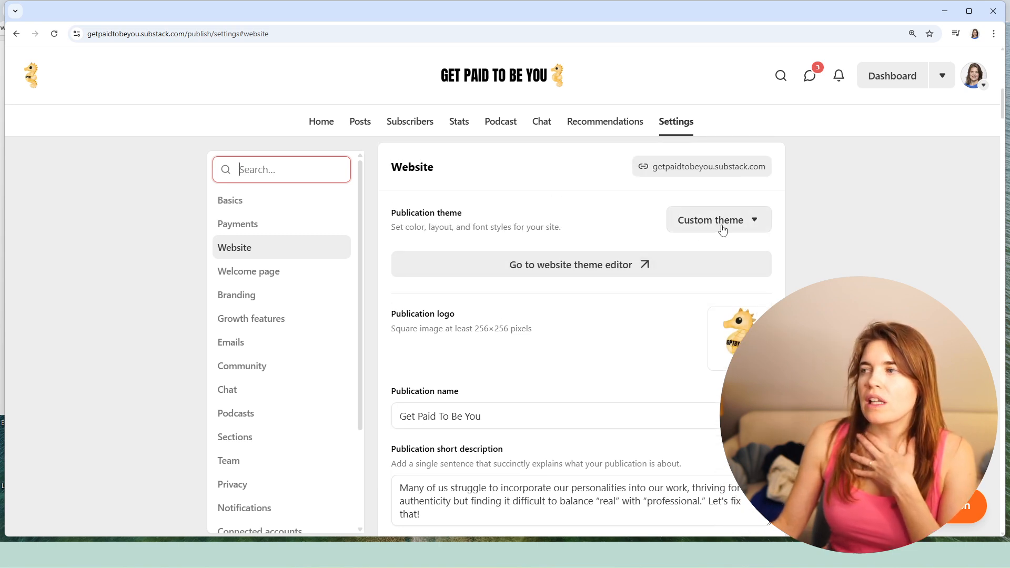
- Open the website theme editor and go to its Branding settings
{"action": "left_click", "coordinate": [545, 275]}
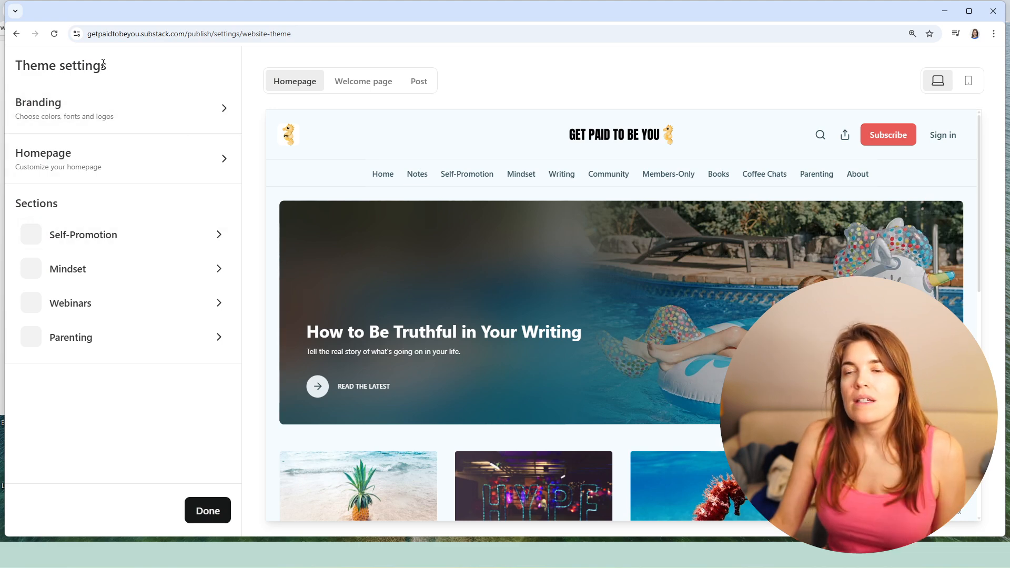
{"action": "left_click", "coordinate": [104, 111]}
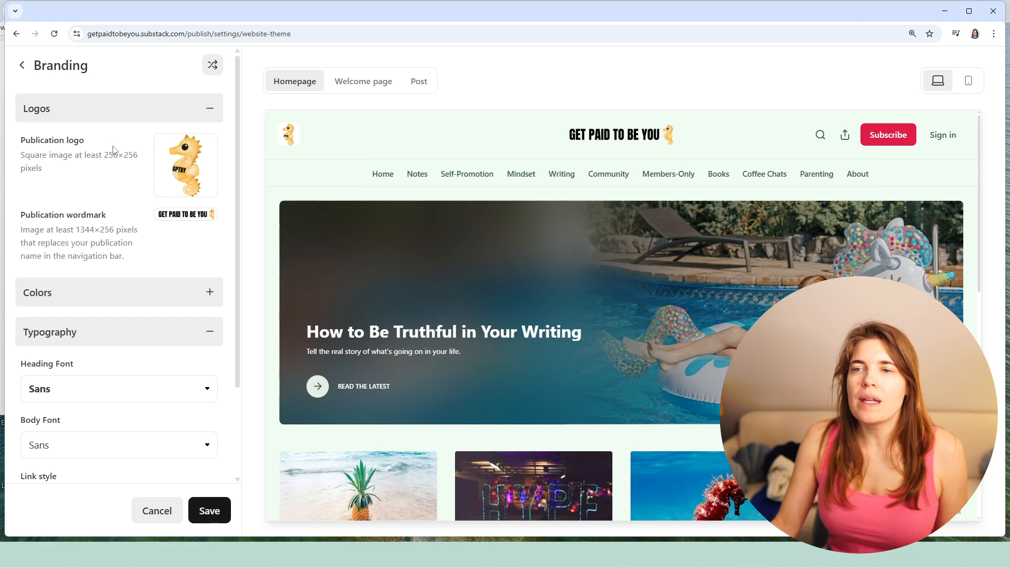
{"action": "scroll", "coordinate": [115, 206], "scroll_direction": "down", "scroll_amount": 1}
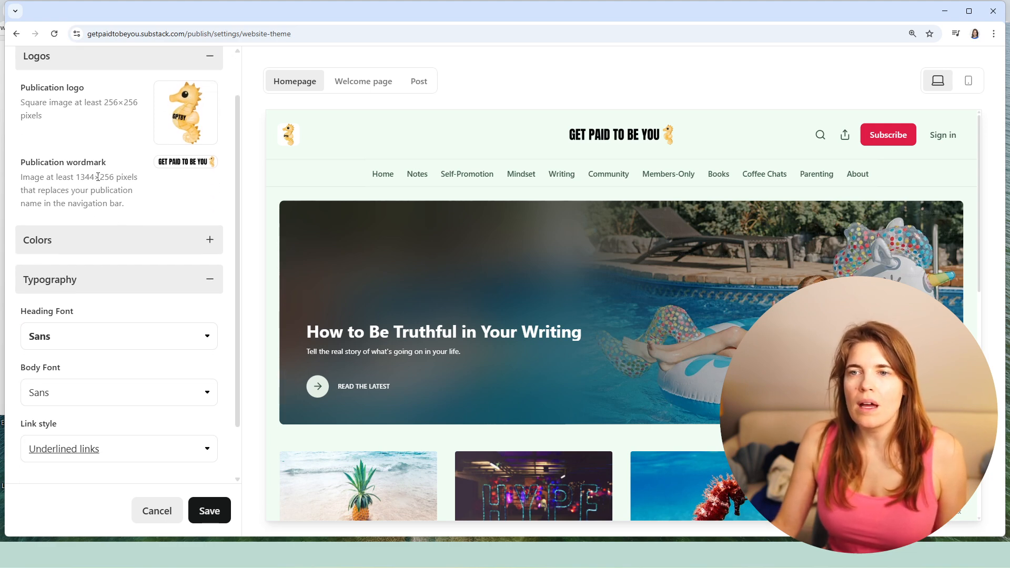
- Try web background colors #fdf2f8 and #ecfeff in the Branding colors, and settle on #fef2f2
{"action": "left_click", "coordinate": [122, 248]}
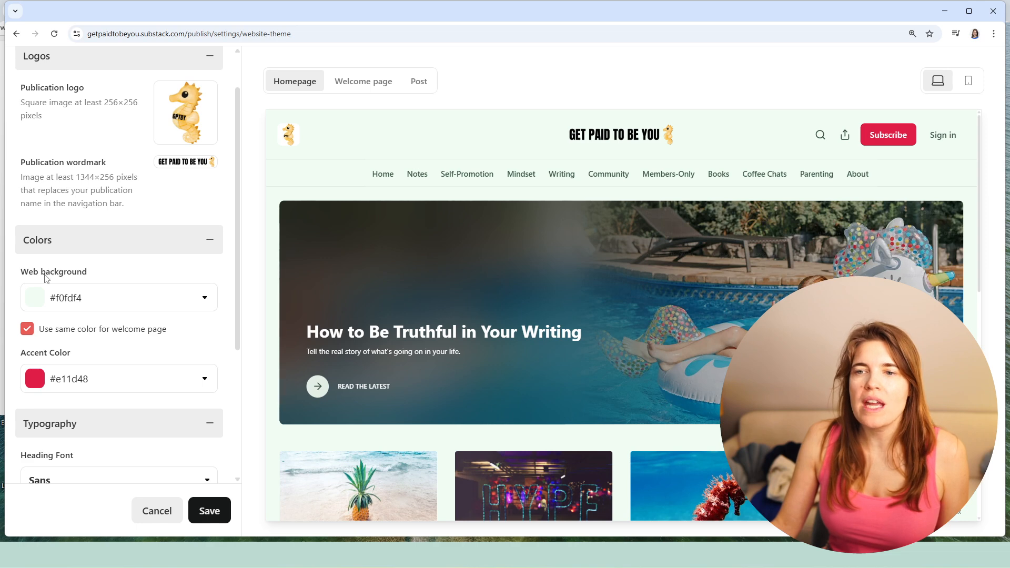
{"action": "left_click", "coordinate": [205, 298]}
{"action": "left_click", "coordinate": [147, 329]}
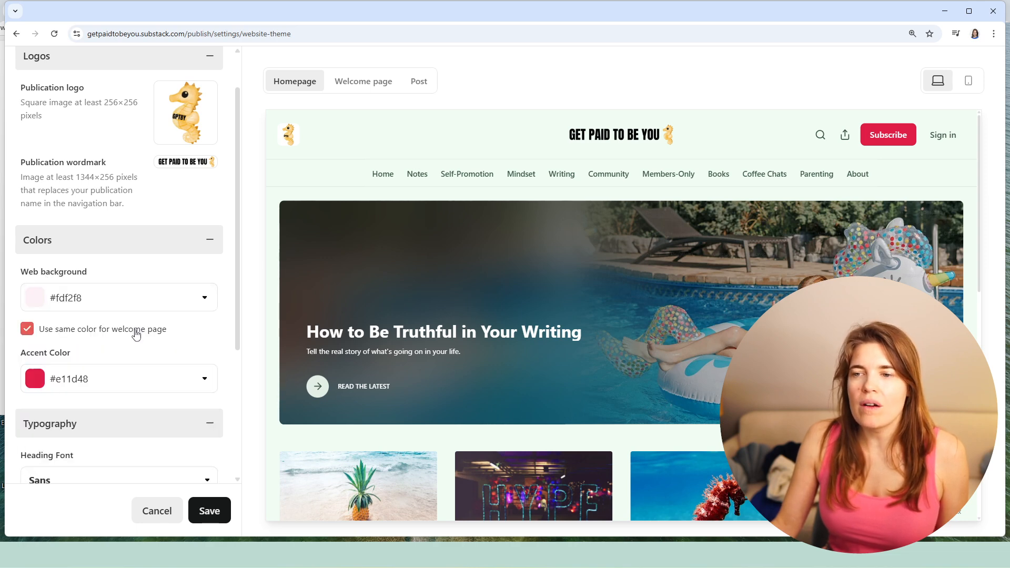
{"action": "left_click", "coordinate": [185, 302]}
{"action": "left_click", "coordinate": [166, 373]}
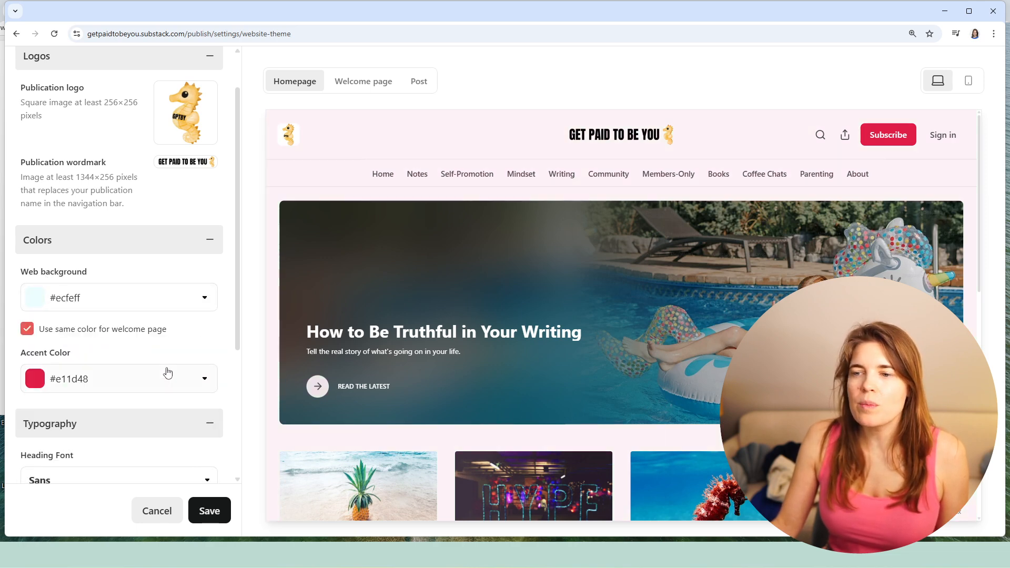
{"action": "left_click", "coordinate": [205, 305]}
{"action": "left_click", "coordinate": [191, 388]}
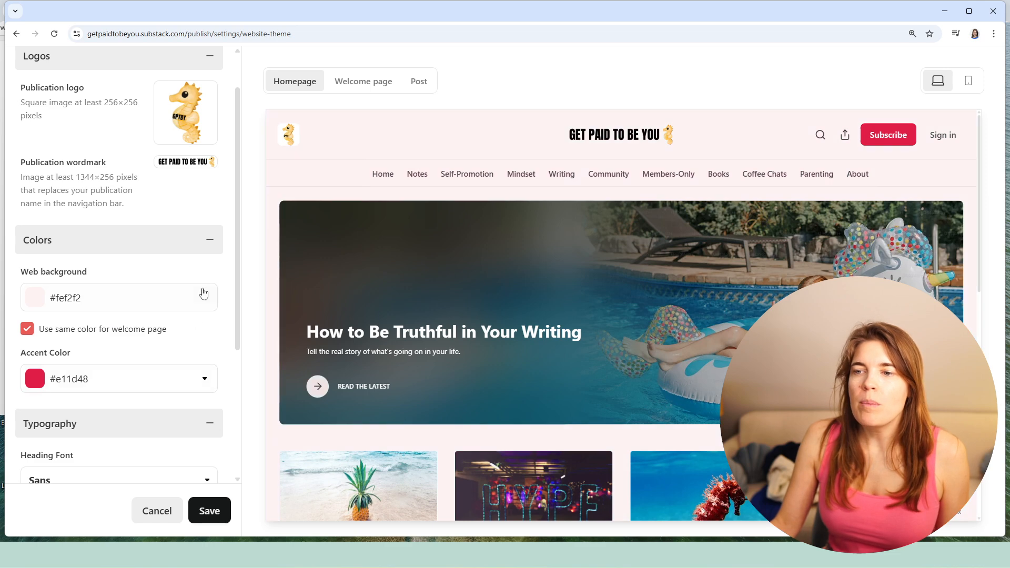
- Try accent colors #ec4899, #0284c7 and #0d9488, and return the accent color to #e11d48
{"action": "scroll", "coordinate": [205, 295], "scroll_direction": "down", "scroll_amount": 1}
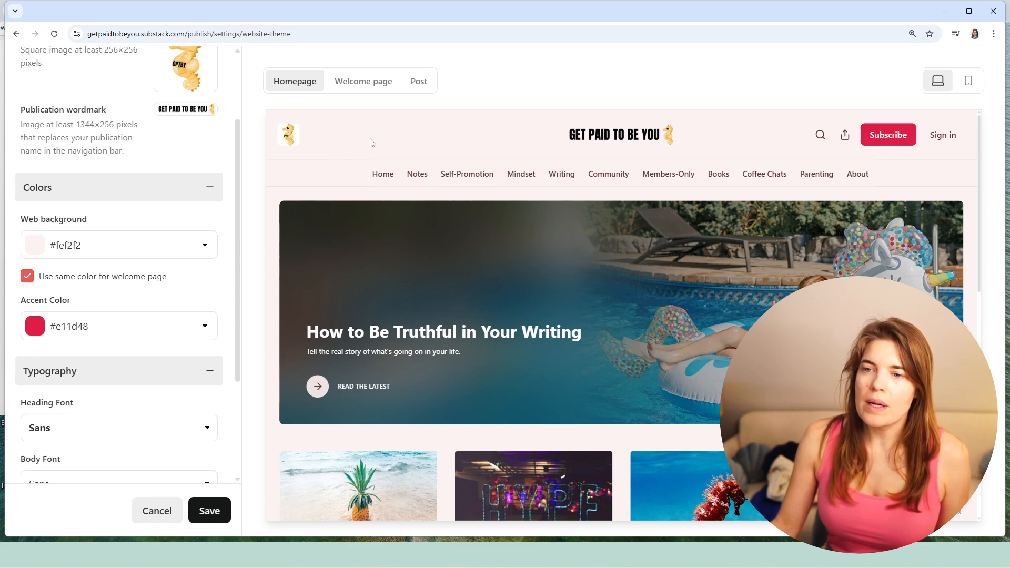
{"action": "left_click", "coordinate": [153, 328]}
{"action": "left_click", "coordinate": [68, 357]}
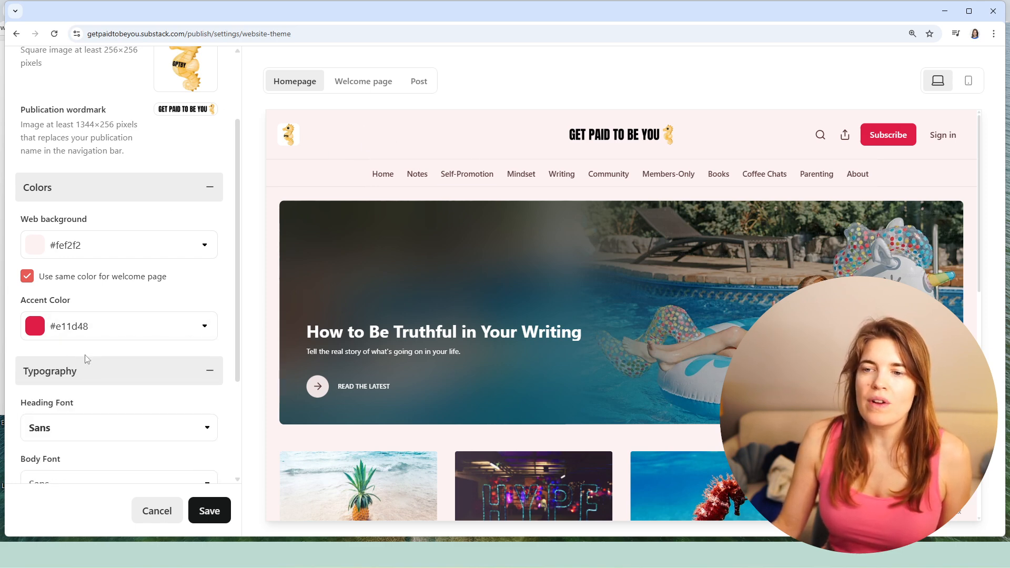
{"action": "left_click", "coordinate": [100, 338]}
{"action": "left_click", "coordinate": [101, 359]}
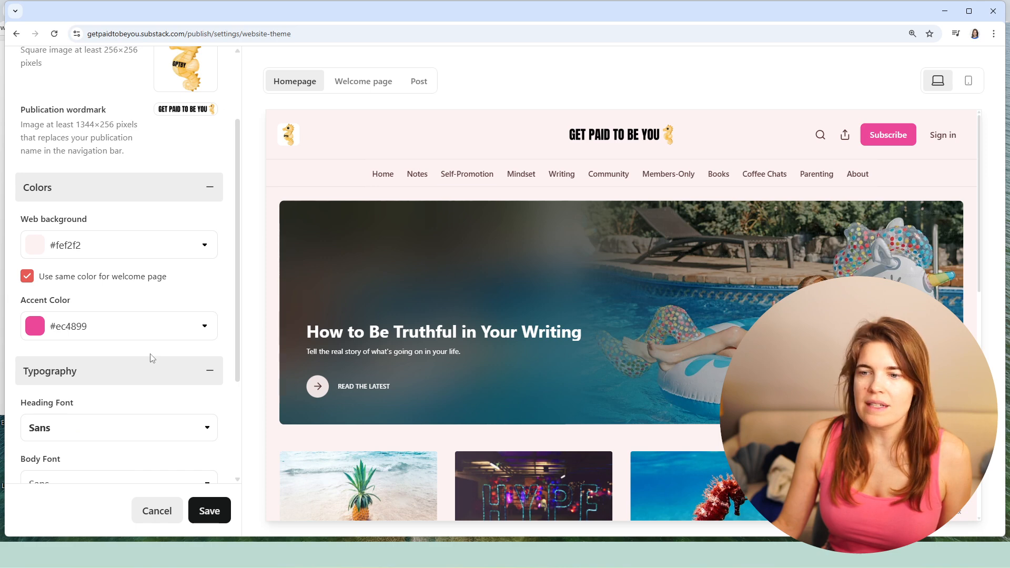
{"action": "left_click", "coordinate": [122, 338]}
{"action": "left_click", "coordinate": [108, 396]}
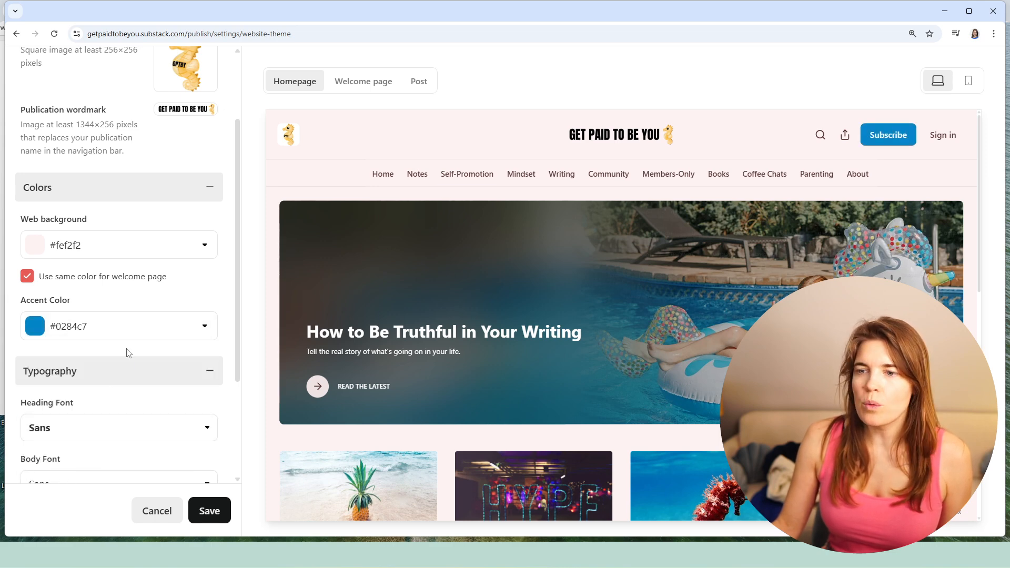
{"action": "left_click", "coordinate": [129, 332]}
{"action": "left_click", "coordinate": [140, 392]}
{"action": "left_click", "coordinate": [131, 327]}
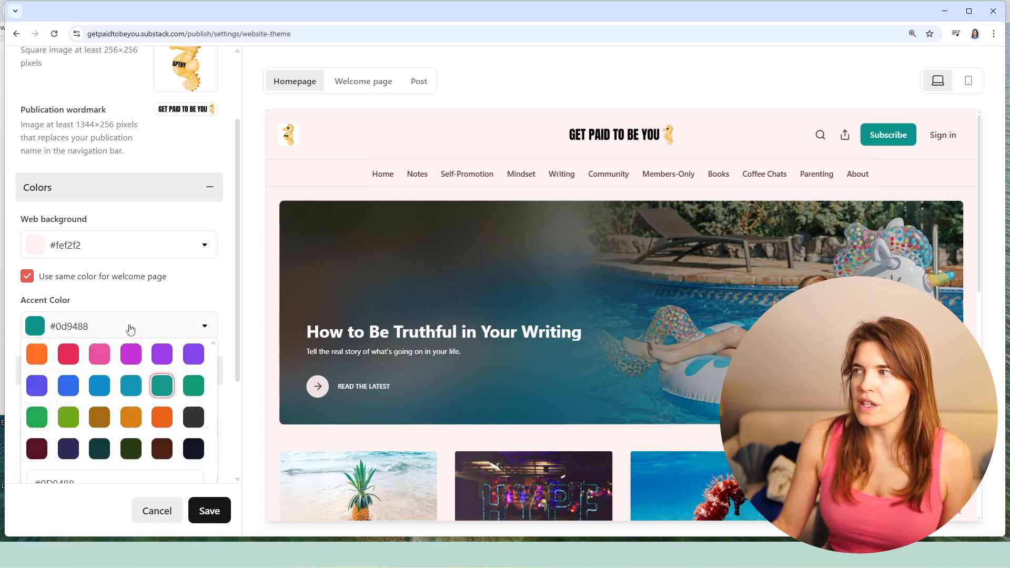
{"action": "left_click", "coordinate": [66, 356]}
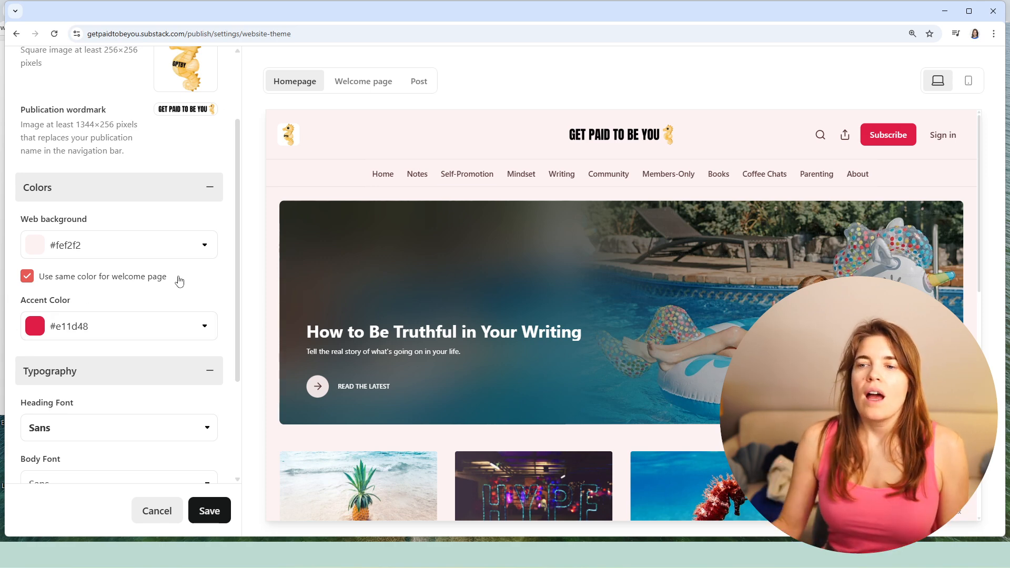
- Review the heading and body font choices in the Typography settings without changing them
{"action": "scroll", "coordinate": [181, 337], "scroll_direction": "down", "scroll_amount": 2}
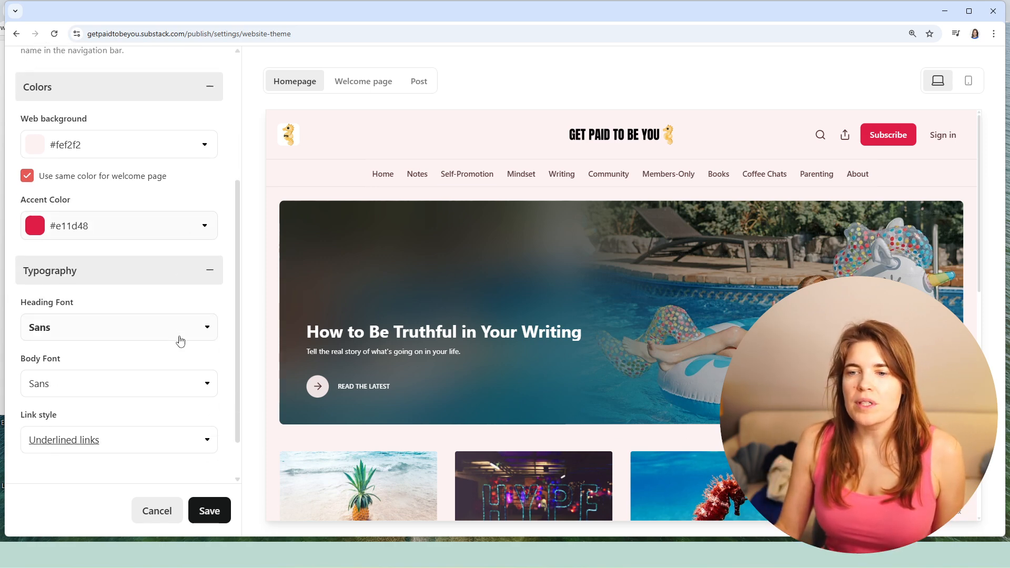
{"action": "left_click", "coordinate": [154, 274]}
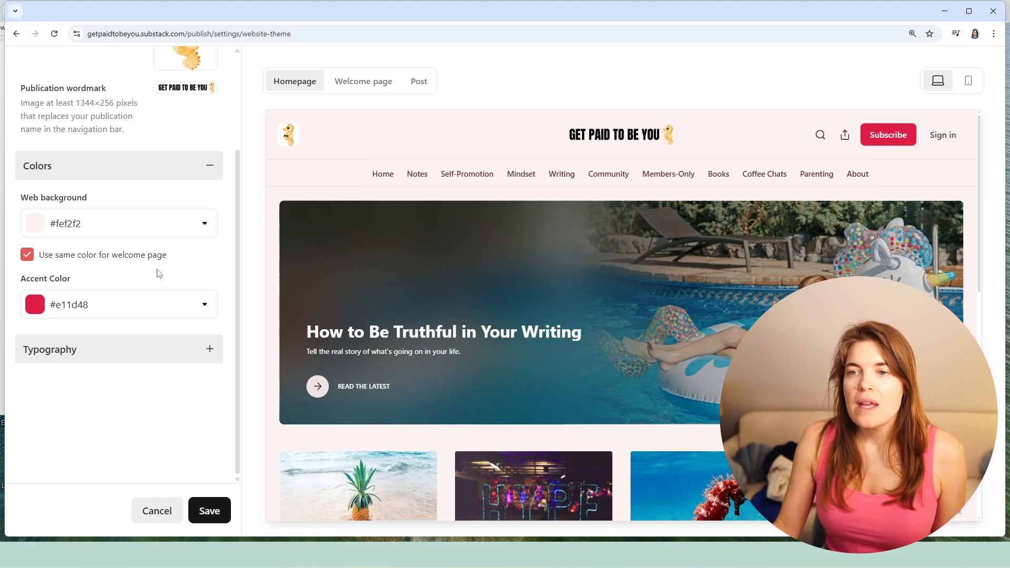
{"action": "left_click", "coordinate": [109, 350]}
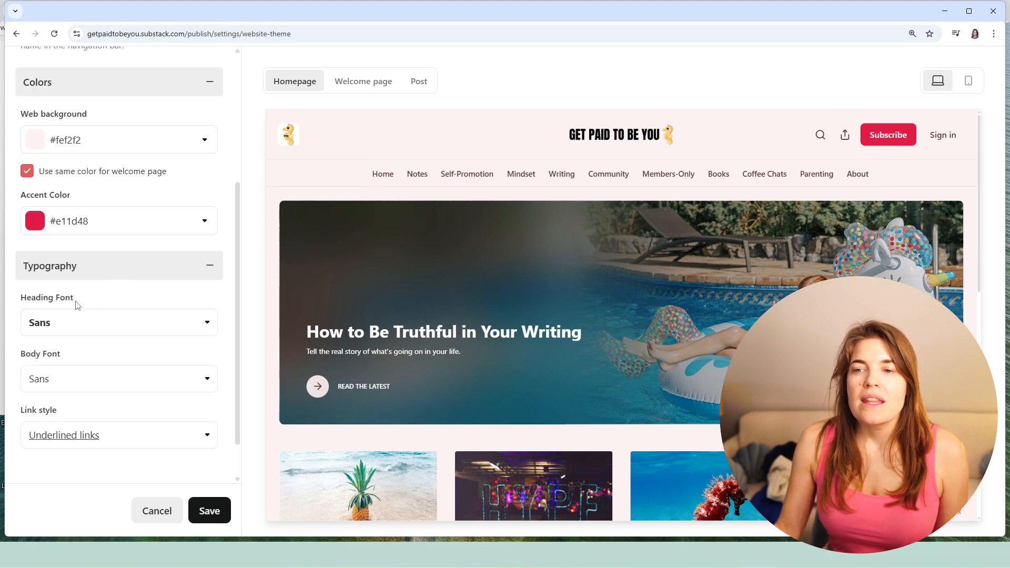
{"action": "left_click", "coordinate": [194, 325]}
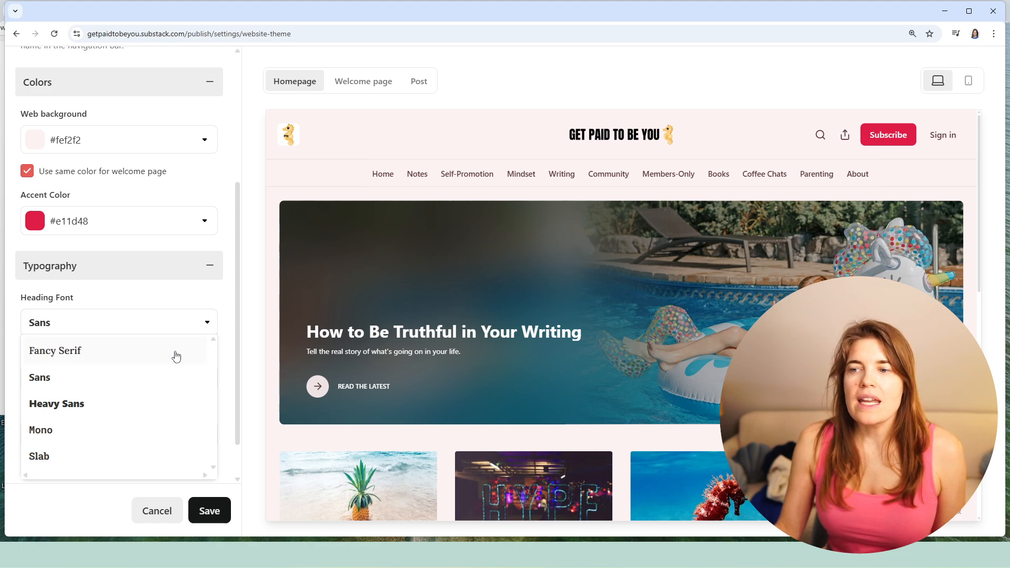
{"action": "scroll", "coordinate": [176, 354], "scroll_direction": "down", "scroll_amount": 1}
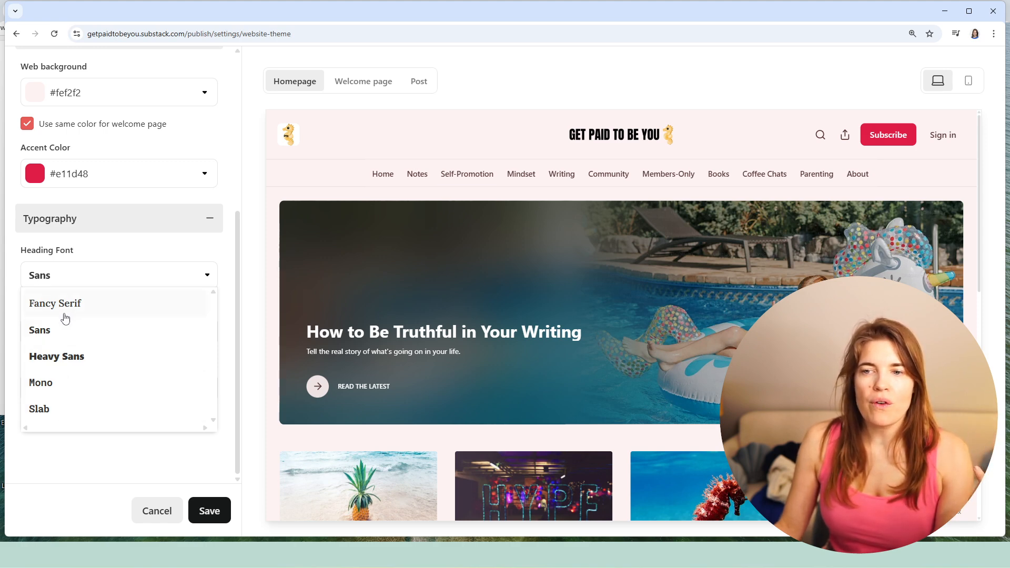
{"action": "left_click", "coordinate": [71, 275]}
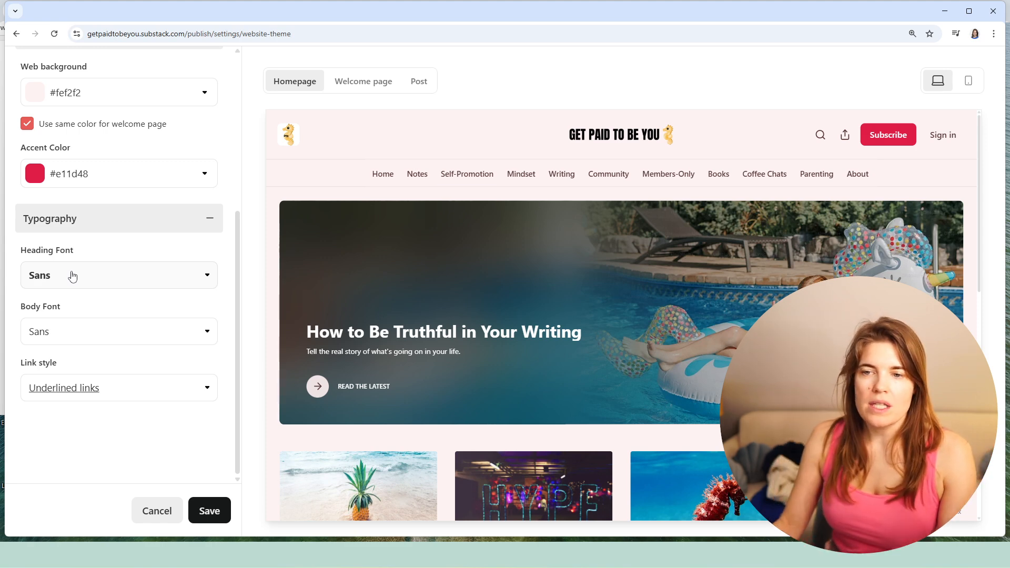
{"action": "left_click", "coordinate": [69, 340]}
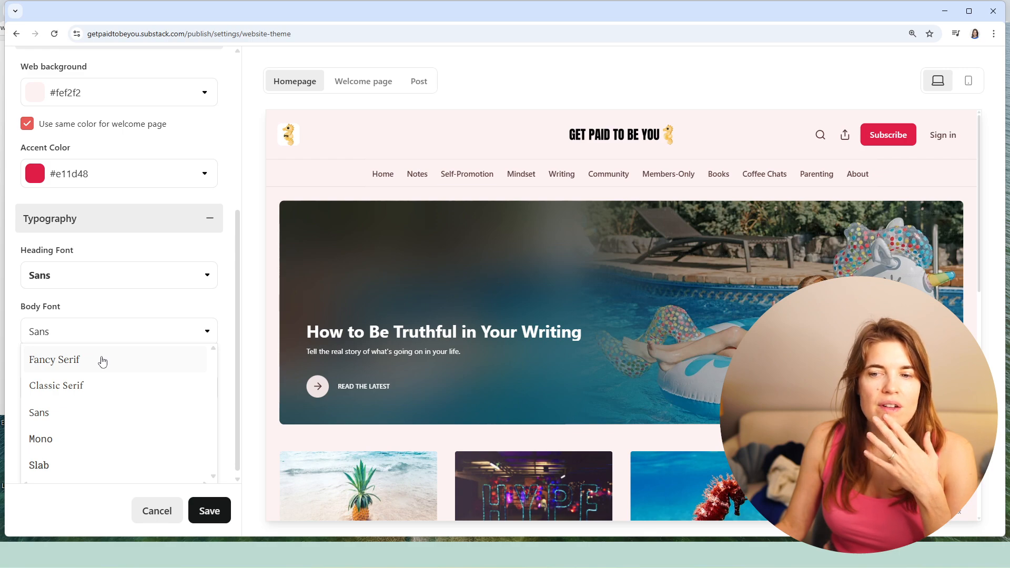
{"action": "scroll", "coordinate": [77, 416], "scroll_direction": "down", "scroll_amount": 1}
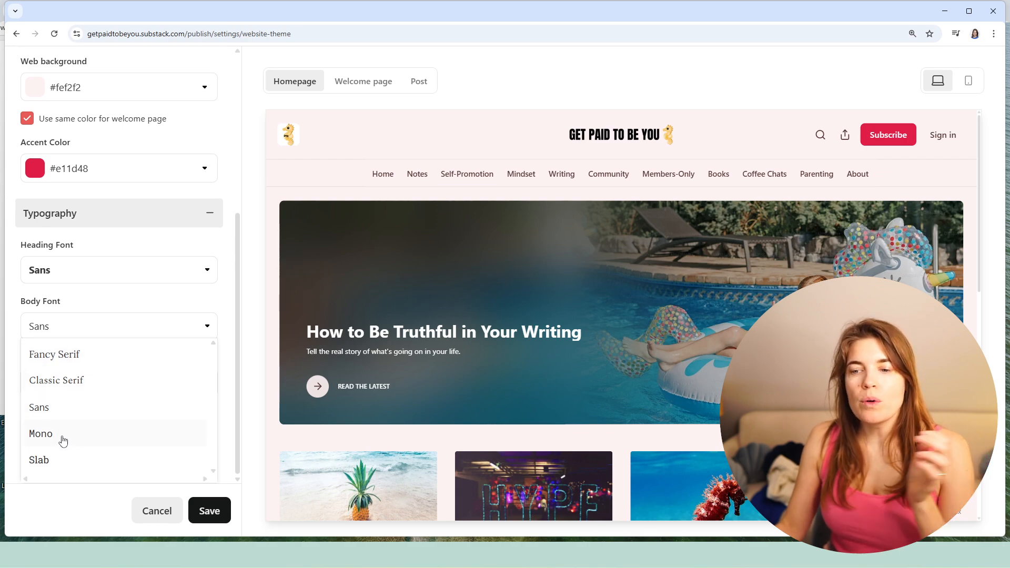
{"action": "left_click", "coordinate": [76, 328]}
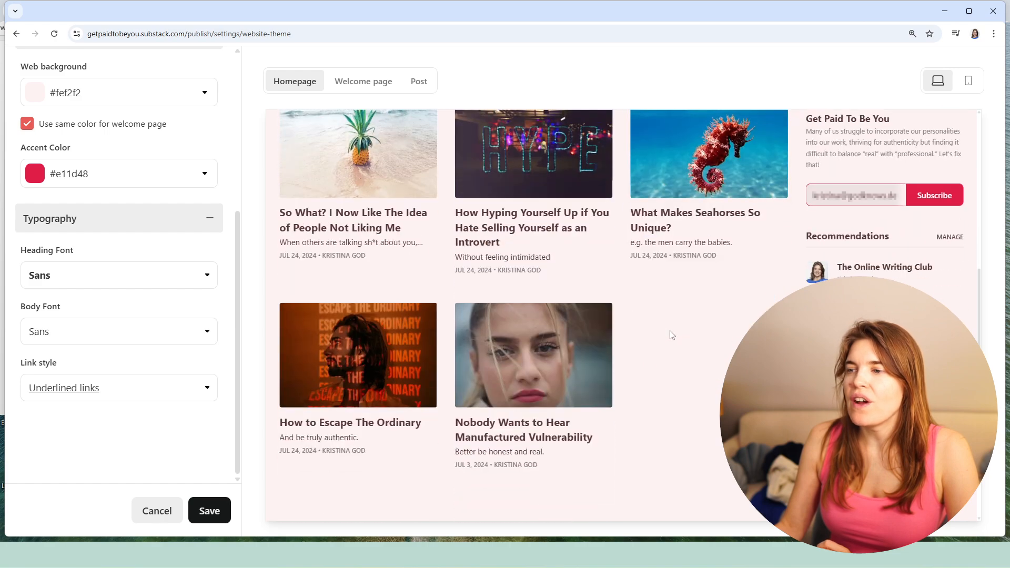
- Set the heading font to Mono and the body font to Classic Serif, checking the result in the preview
{"action": "left_click", "coordinate": [71, 286]}
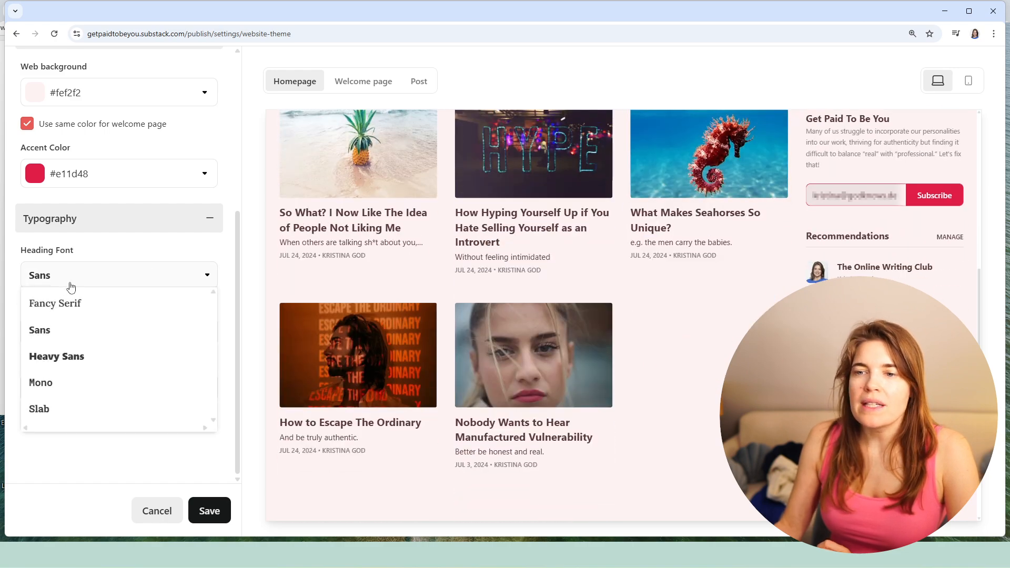
{"action": "left_click", "coordinate": [52, 386]}
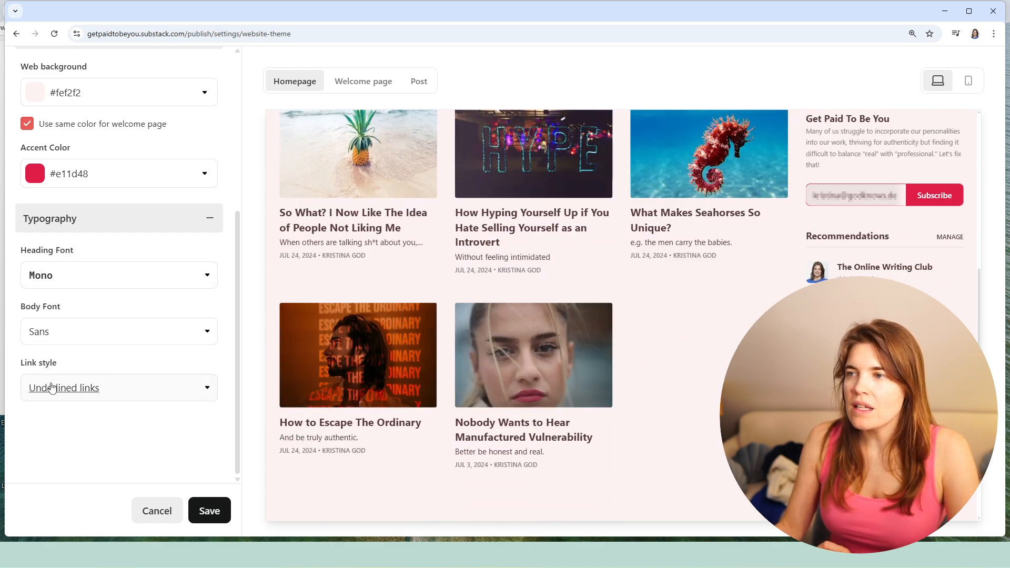
{"action": "left_click", "coordinate": [75, 339]}
{"action": "left_click", "coordinate": [67, 387]}
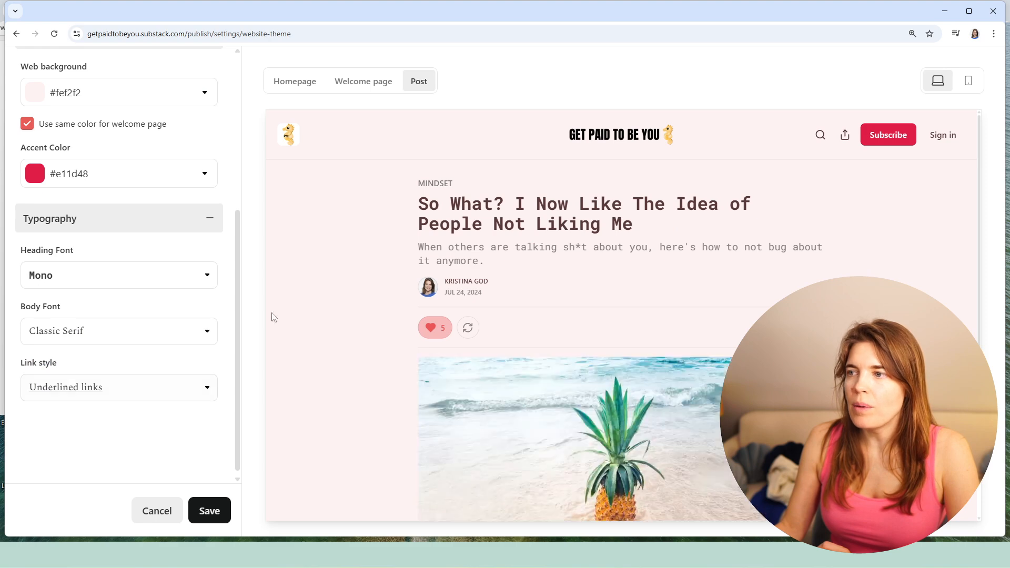
{"action": "scroll", "coordinate": [632, 234], "scroll_direction": "down", "scroll_amount": 5}
{"action": "scroll", "coordinate": [632, 234], "scroll_direction": "up", "scroll_amount": 5}
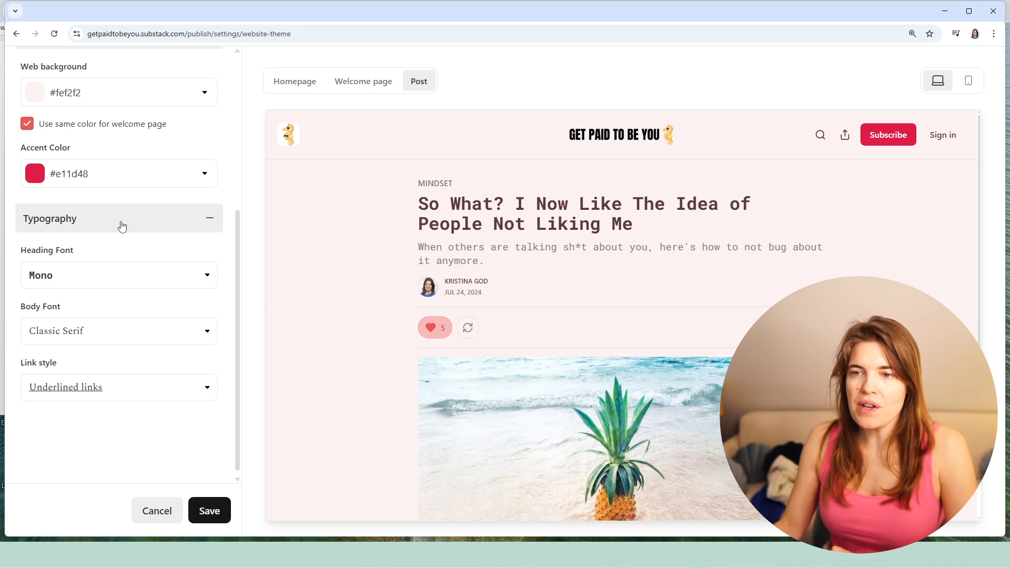
- Try the Colored links and Underlined links styles in the Typography settings, and settle on Colored links
{"action": "left_click", "coordinate": [188, 393]}
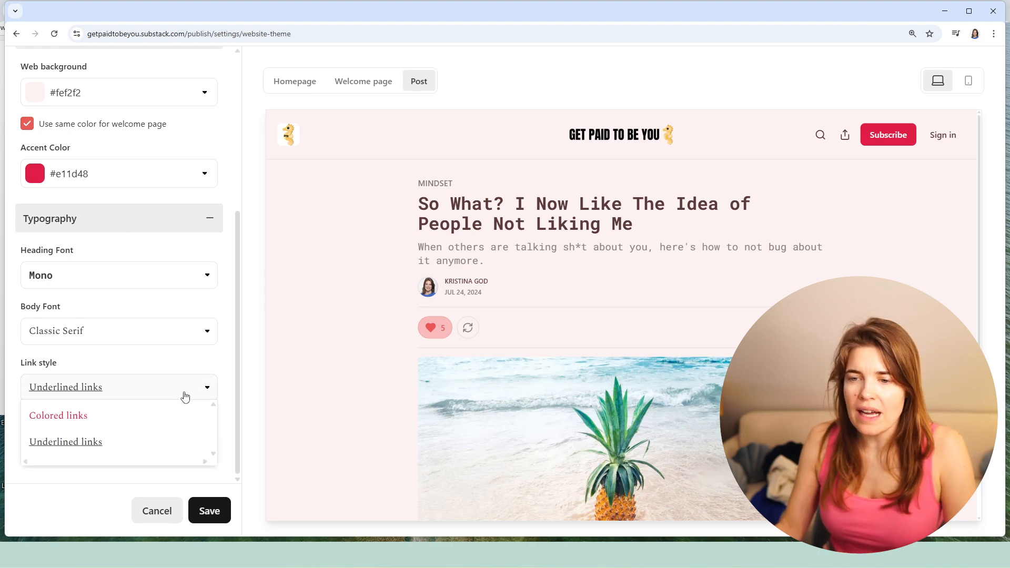
{"action": "left_click", "coordinate": [82, 417]}
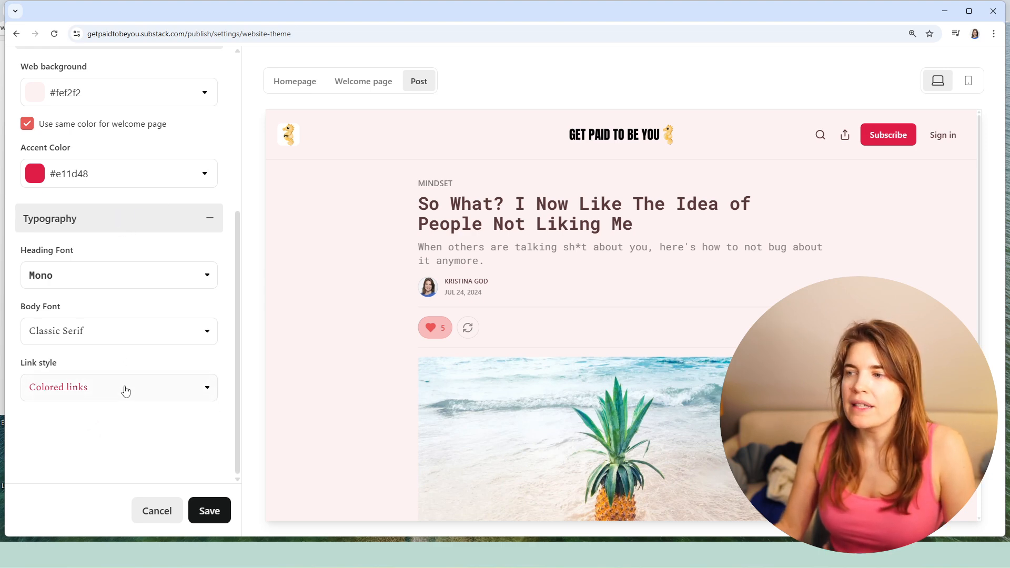
{"action": "scroll", "coordinate": [583, 242], "scroll_direction": "down", "scroll_amount": 4}
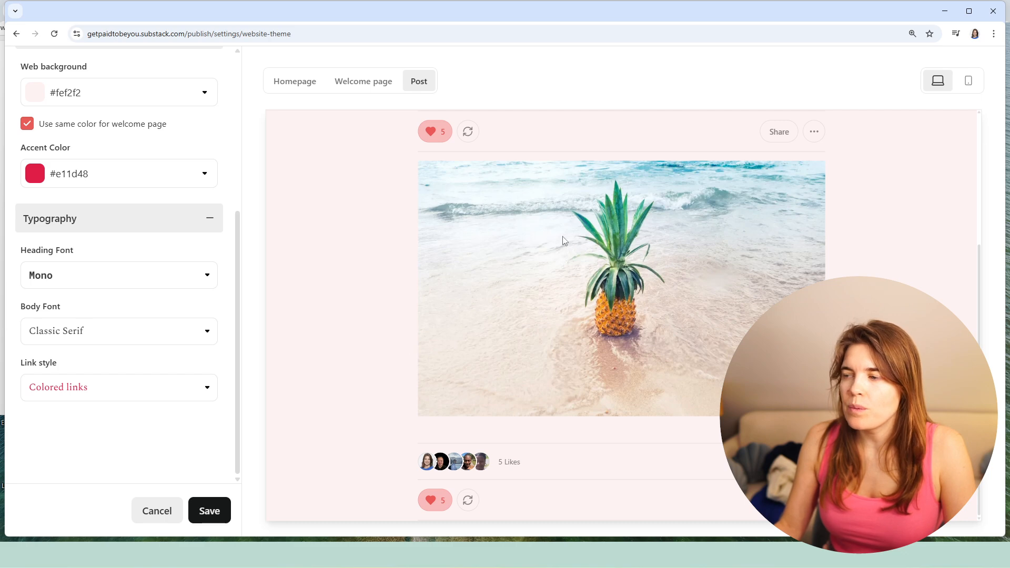
{"action": "left_click", "coordinate": [125, 394]}
{"action": "left_click", "coordinate": [62, 445]}
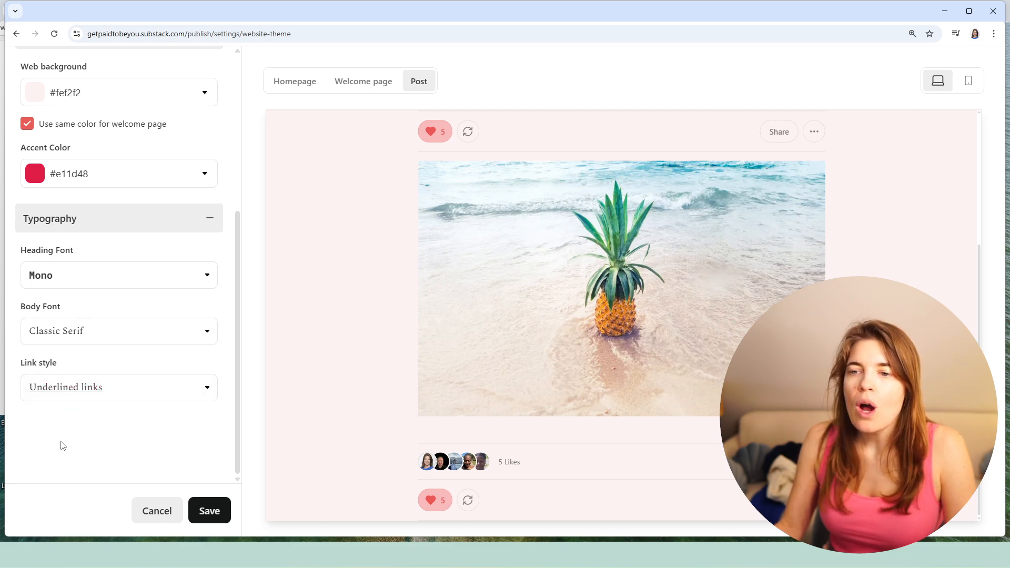
{"action": "left_click", "coordinate": [110, 399]}
{"action": "left_click", "coordinate": [94, 419]}
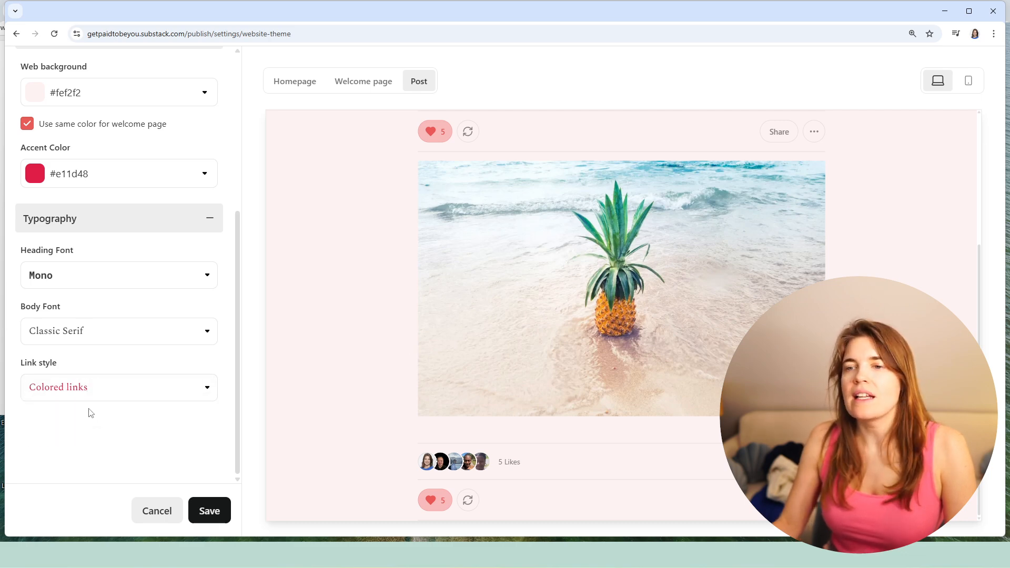
{"action": "scroll", "coordinate": [153, 267], "scroll_direction": "up", "scroll_amount": 5}
{"action": "scroll", "coordinate": [154, 268], "scroll_direction": "down", "scroll_amount": 5}
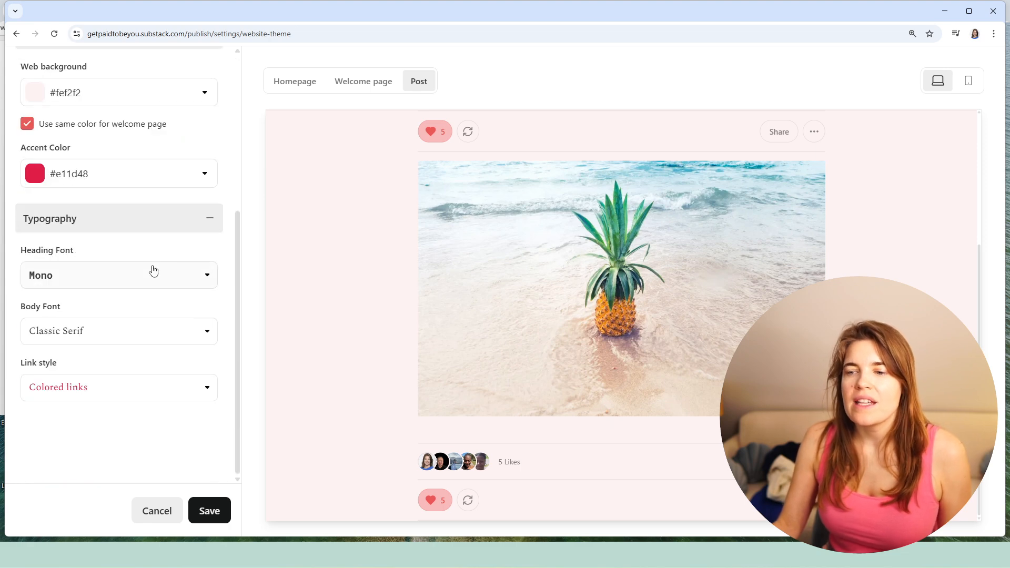
{"action": "scroll", "coordinate": [158, 343], "scroll_direction": "up", "scroll_amount": 5}
{"action": "scroll", "coordinate": [197, 484], "scroll_direction": "down", "scroll_amount": 5}
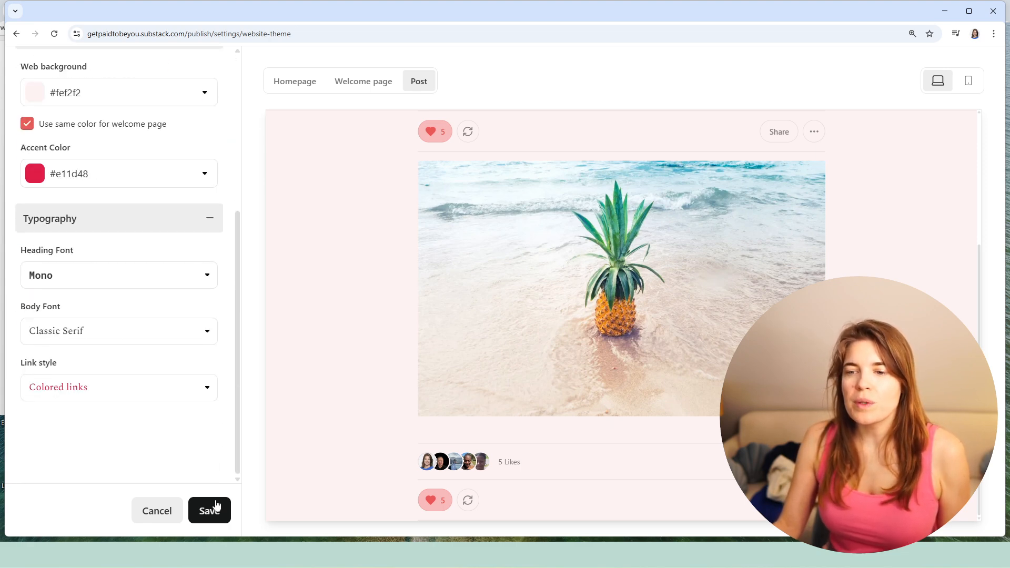
- Review the branding changes in the Welcome page, Post and Homepage previews
{"action": "scroll", "coordinate": [216, 514], "scroll_direction": "up", "scroll_amount": 5}
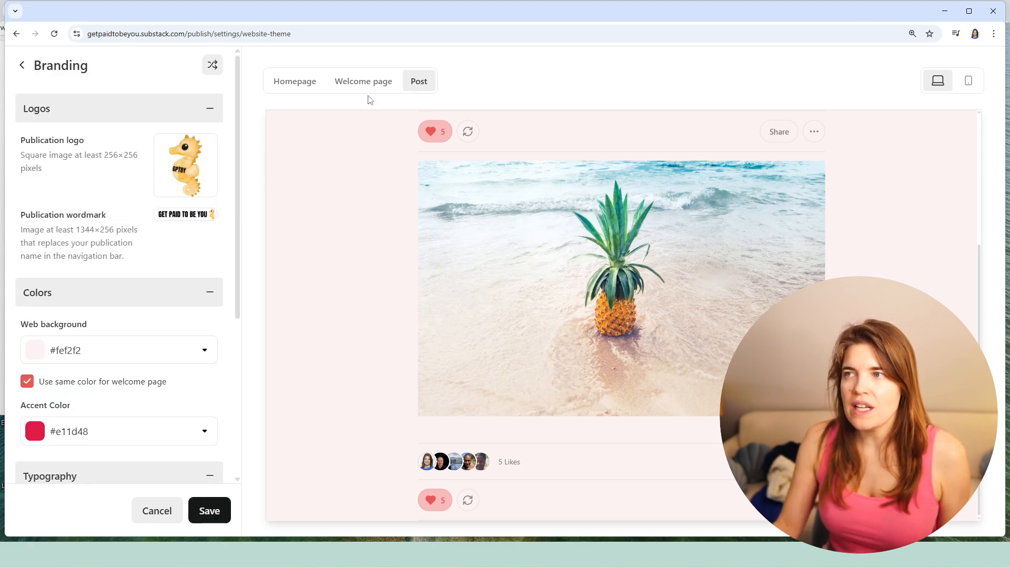
{"action": "left_click", "coordinate": [365, 82]}
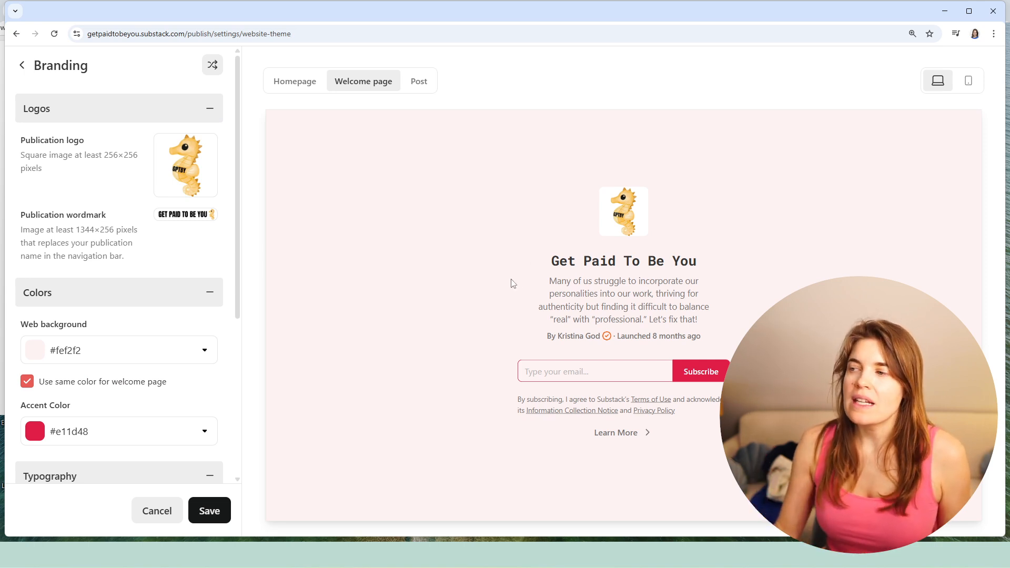
{"action": "left_click", "coordinate": [419, 82]}
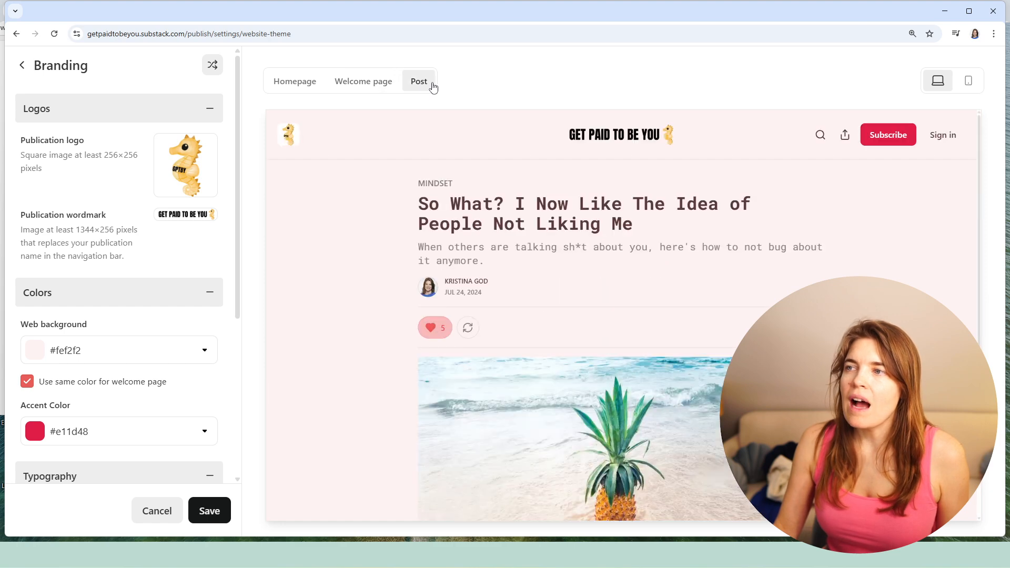
{"action": "scroll", "coordinate": [619, 236], "scroll_direction": "down", "scroll_amount": 5}
{"action": "scroll", "coordinate": [619, 232], "scroll_direction": "up", "scroll_amount": 5}
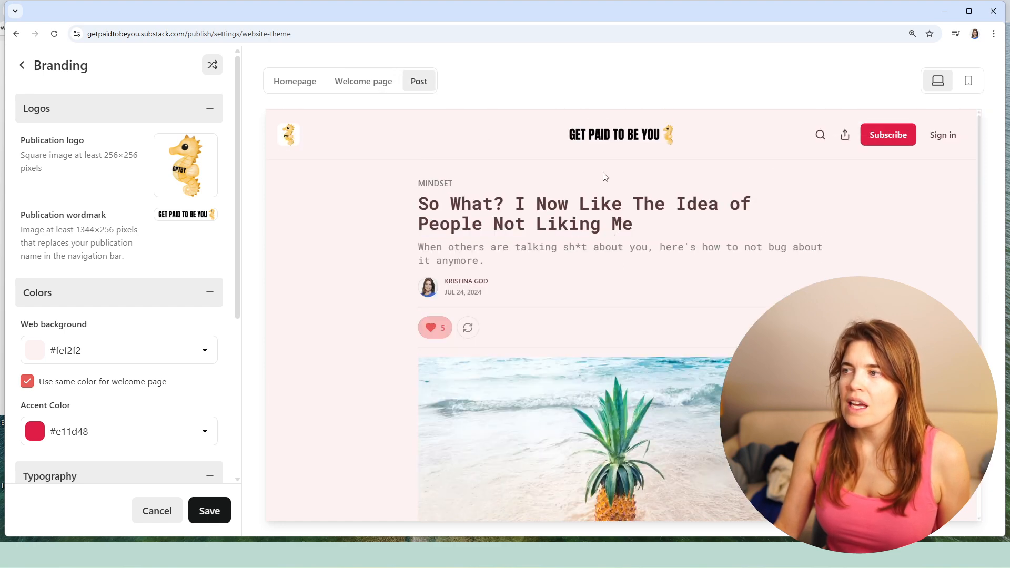
{"action": "left_click", "coordinate": [298, 86]}
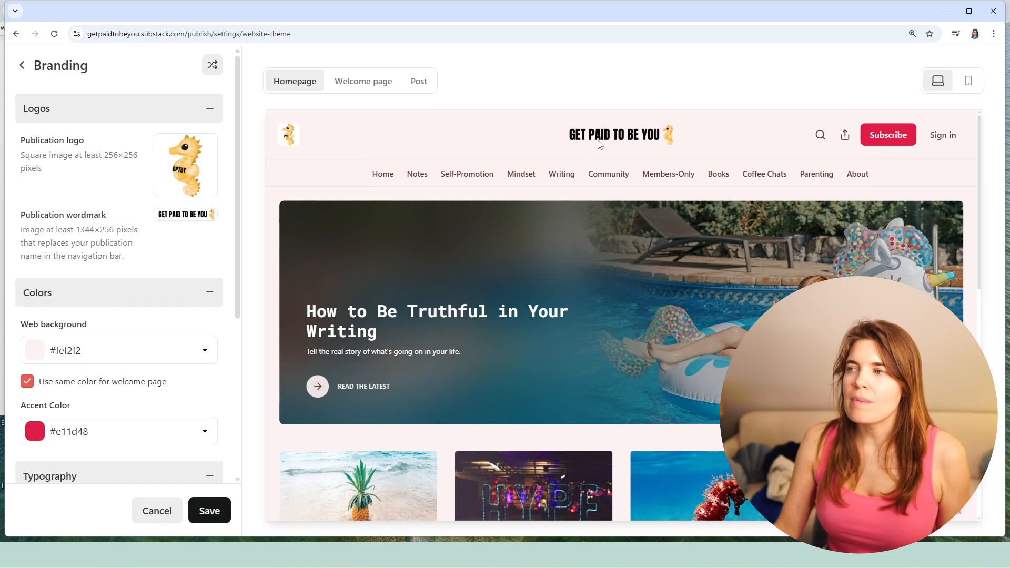
{"action": "scroll", "coordinate": [635, 144], "scroll_direction": "down", "scroll_amount": 5}
{"action": "scroll", "coordinate": [615, 221], "scroll_direction": "down", "scroll_amount": 2}
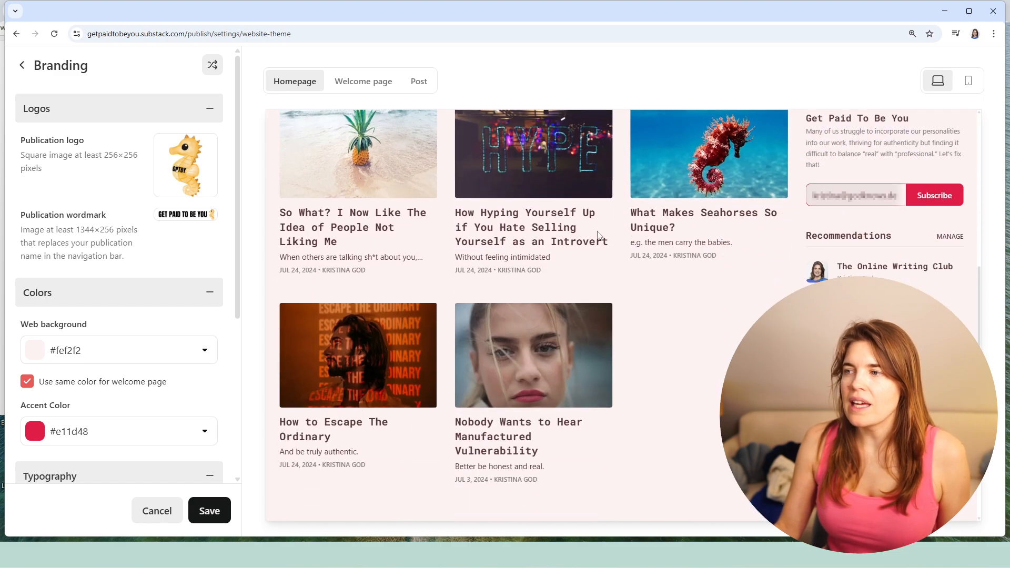
- Discard the unsaved branding changes and open the Homepage theme settings
{"action": "left_click", "coordinate": [22, 65]}
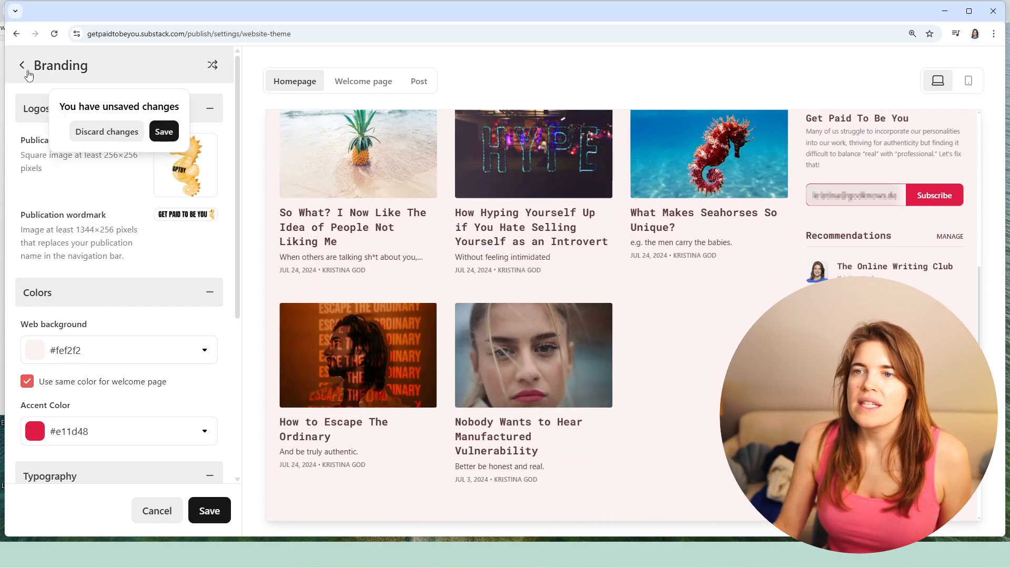
{"action": "left_click", "coordinate": [91, 133]}
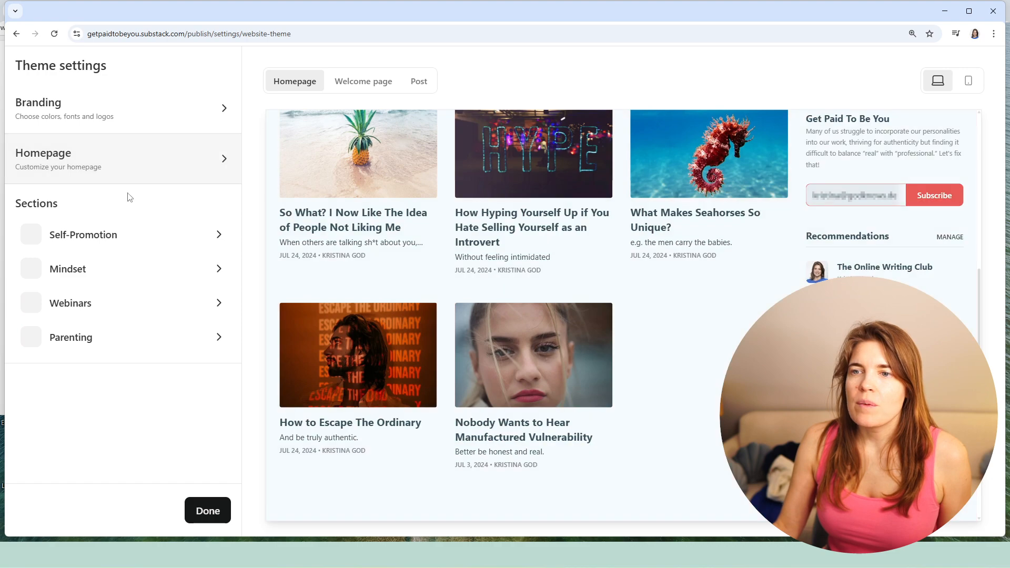
{"action": "left_click", "coordinate": [93, 166]}
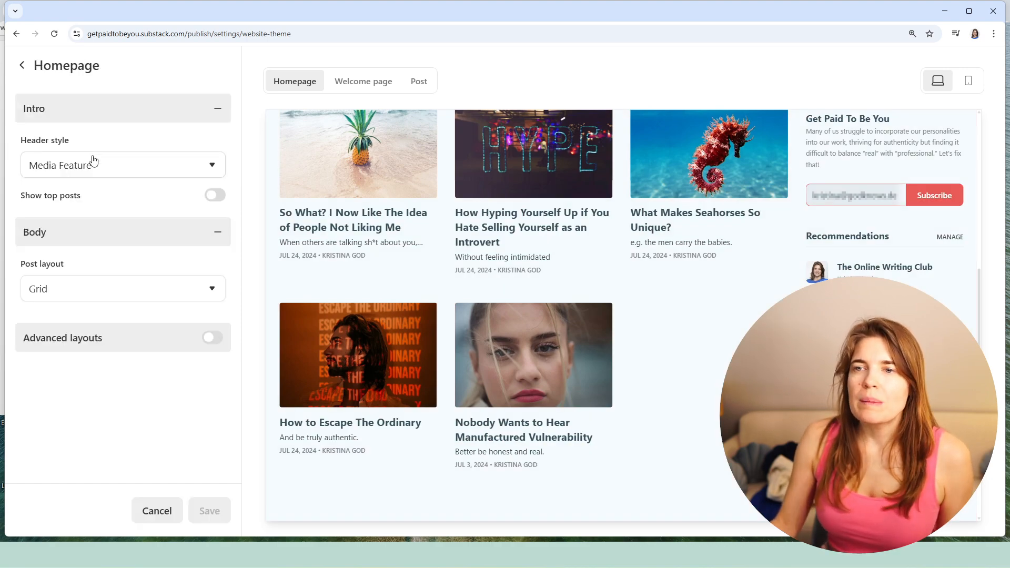
{"action": "scroll", "coordinate": [592, 197], "scroll_direction": "up", "scroll_amount": 6}
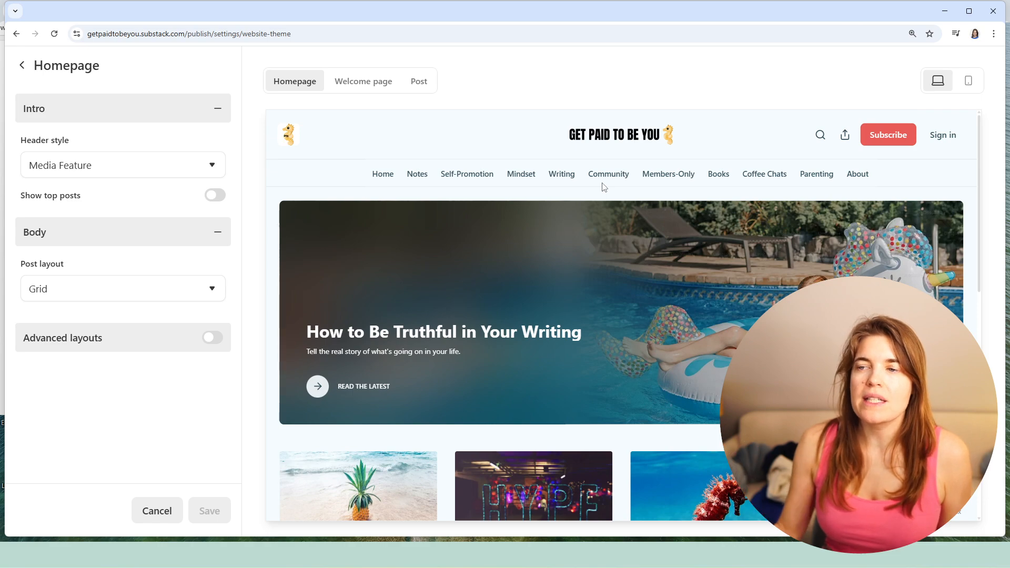
- Try the Feature and Newspaper header styles for the homepage, checking each in the preview
{"action": "left_click", "coordinate": [212, 170]}
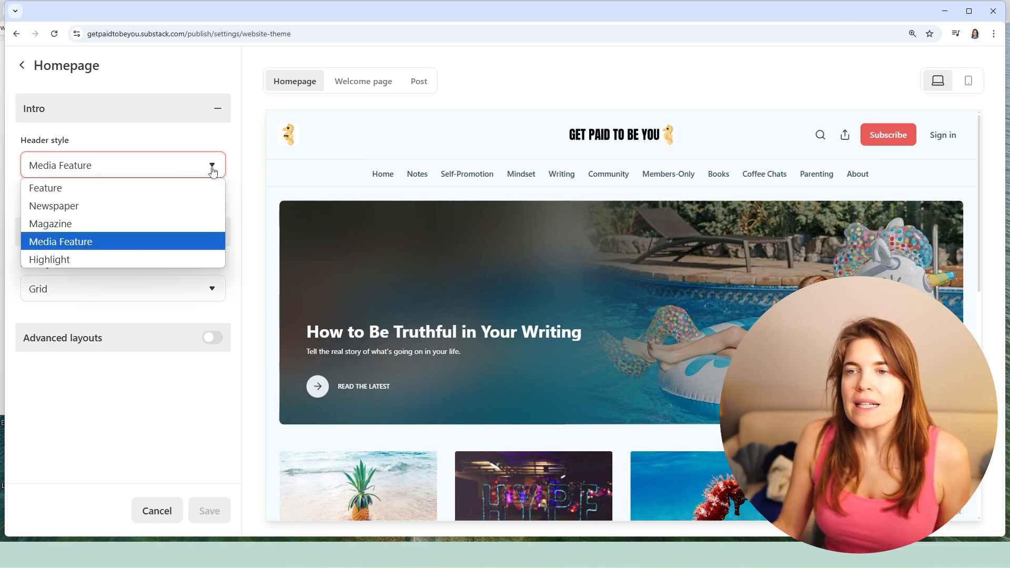
{"action": "left_click", "coordinate": [90, 188]}
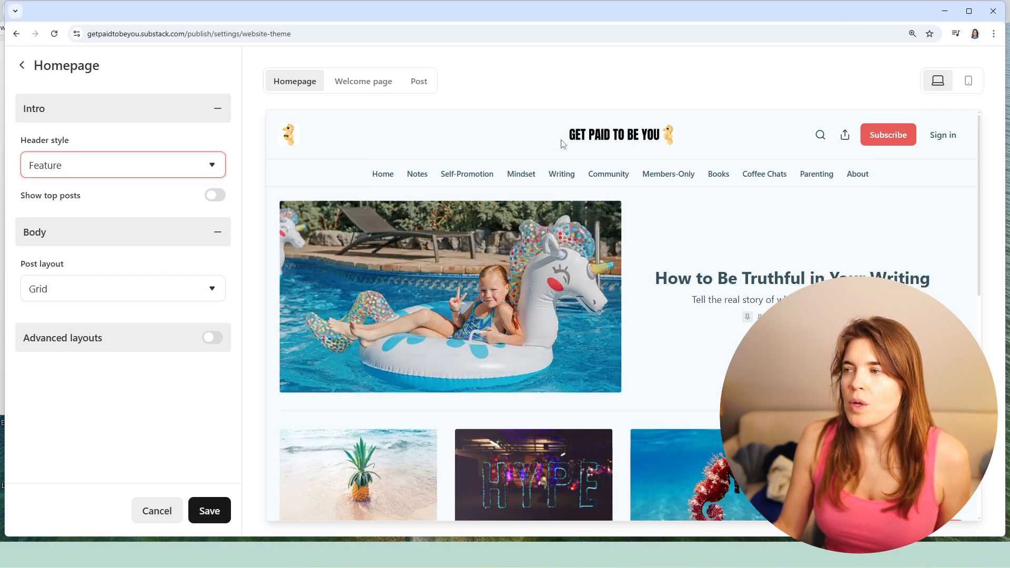
{"action": "scroll", "coordinate": [677, 236], "scroll_direction": "down", "scroll_amount": 6}
{"action": "scroll", "coordinate": [673, 229], "scroll_direction": "up", "scroll_amount": 6}
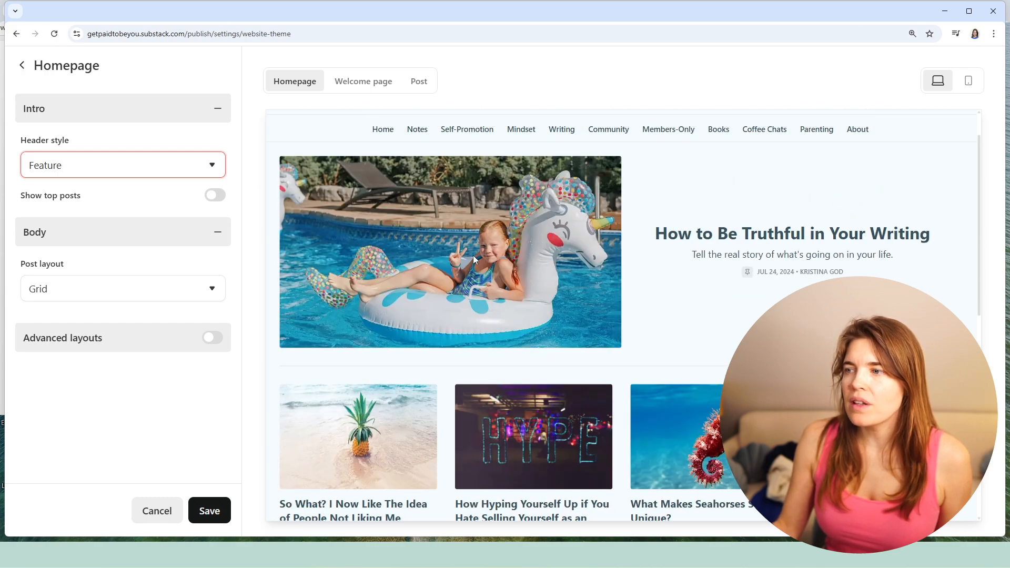
{"action": "left_click", "coordinate": [202, 168]}
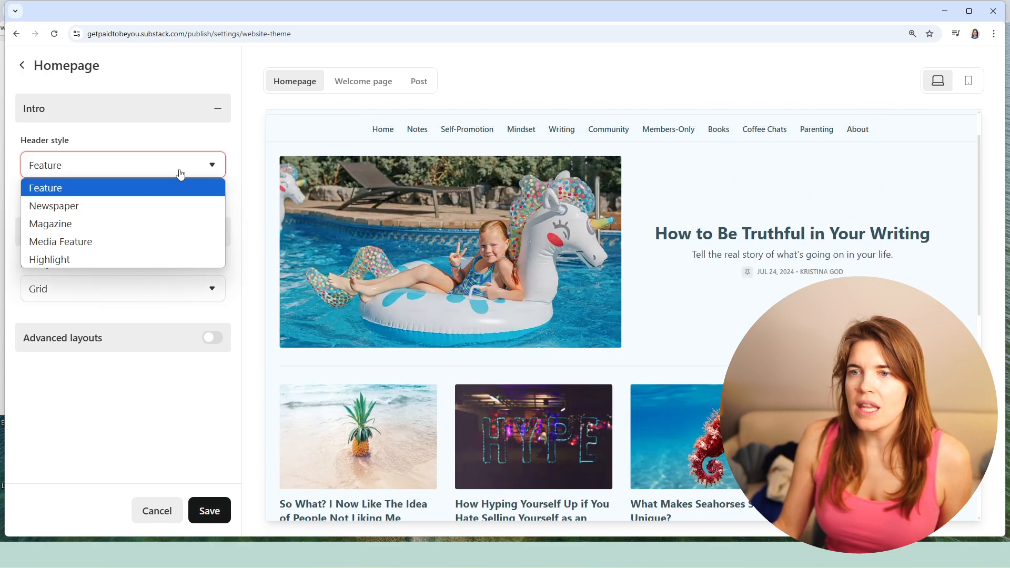
{"action": "left_click", "coordinate": [94, 207]}
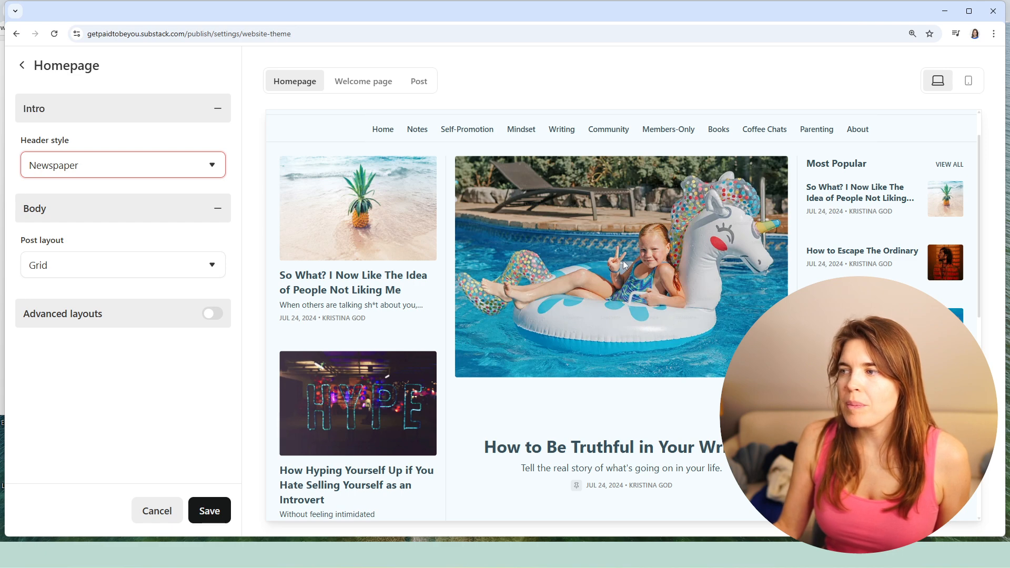
{"action": "scroll", "coordinate": [624, 268], "scroll_direction": "up", "scroll_amount": 1}
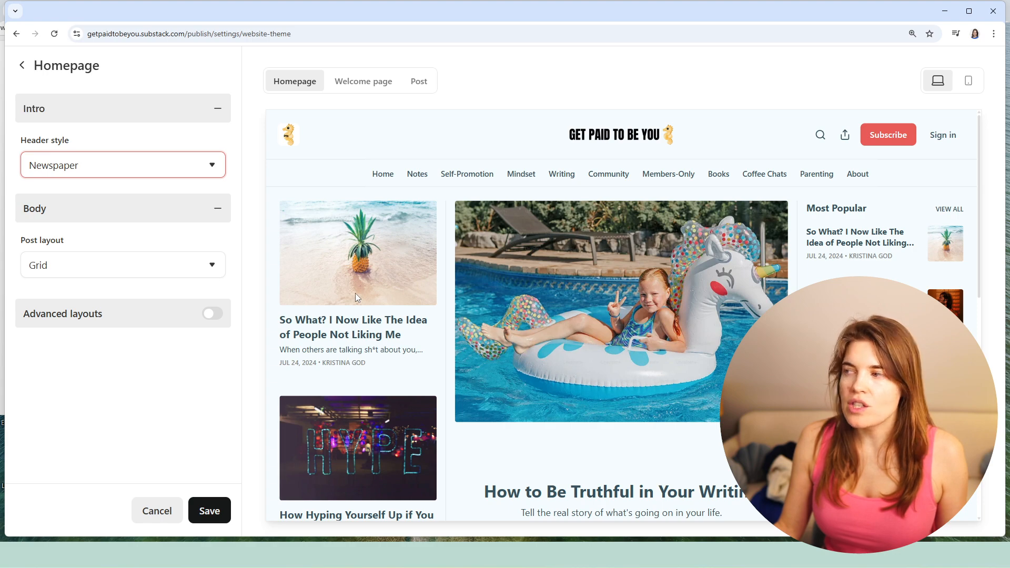
- Try the Magazine header style in the homepage preview, and return the header style to Media Feature
{"action": "left_click", "coordinate": [169, 169]}
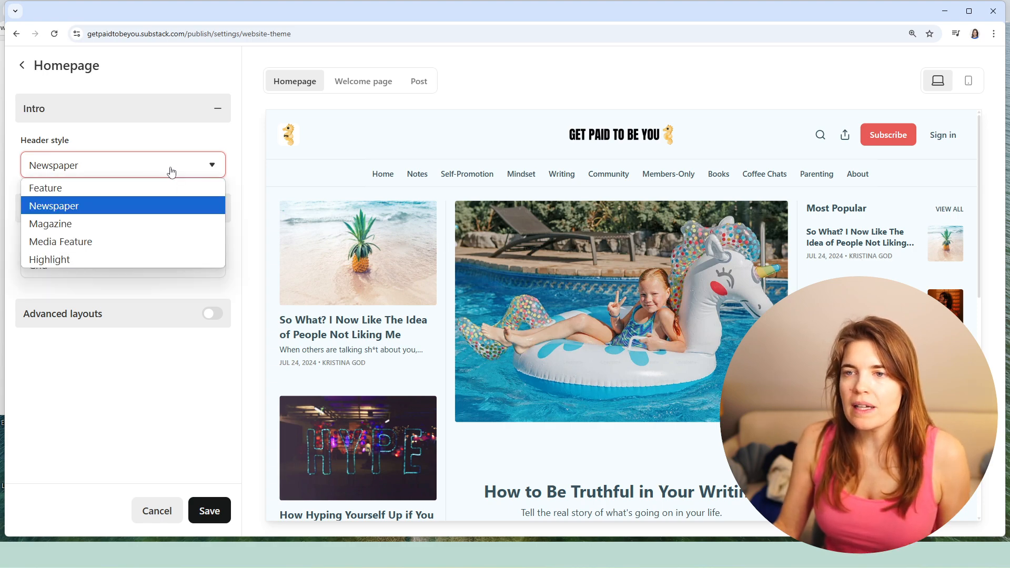
{"action": "left_click", "coordinate": [90, 224]}
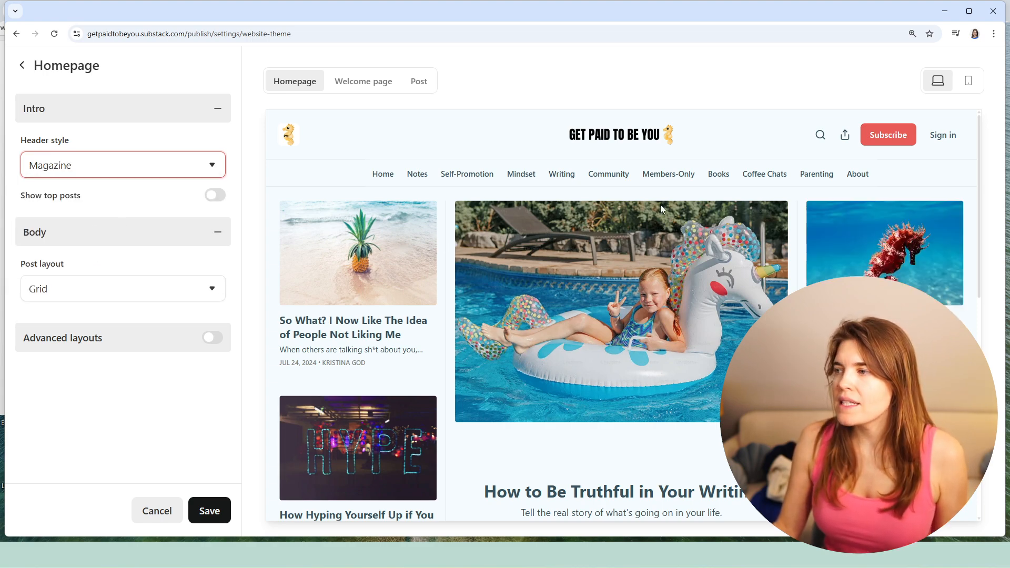
{"action": "scroll", "coordinate": [847, 241], "scroll_direction": "down", "scroll_amount": 3}
{"action": "scroll", "coordinate": [867, 167], "scroll_direction": "up", "scroll_amount": 2}
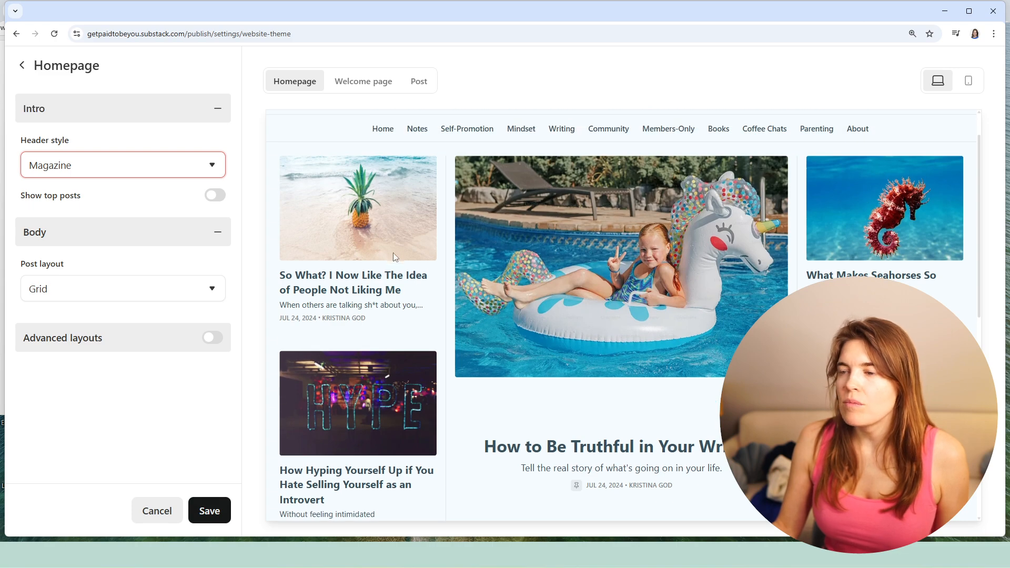
{"action": "scroll", "coordinate": [452, 234], "scroll_direction": "down", "scroll_amount": 8}
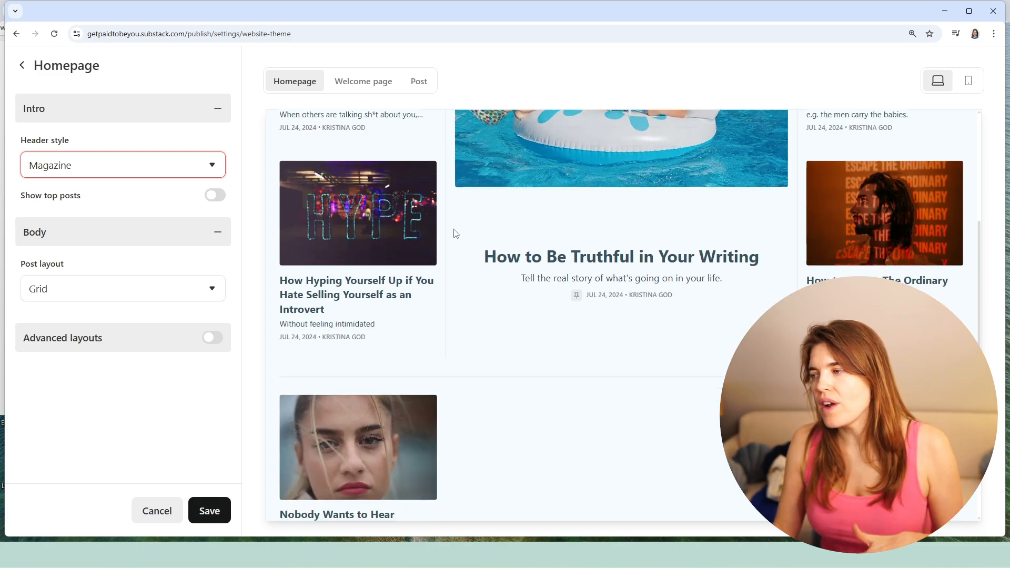
{"action": "left_click", "coordinate": [113, 175]}
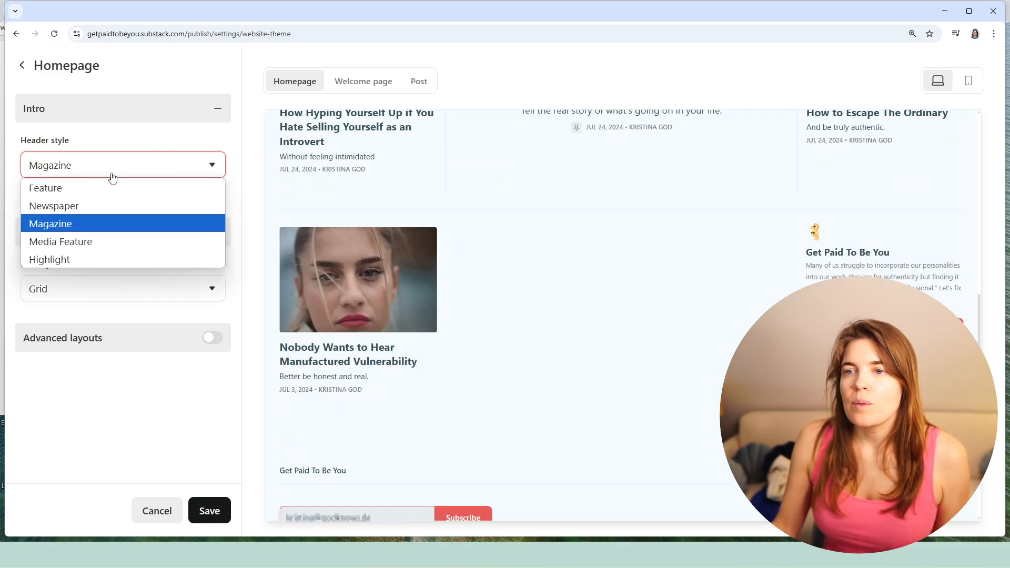
{"action": "left_click", "coordinate": [68, 240]}
{"action": "scroll", "coordinate": [542, 243], "scroll_direction": "up", "scroll_amount": 2}
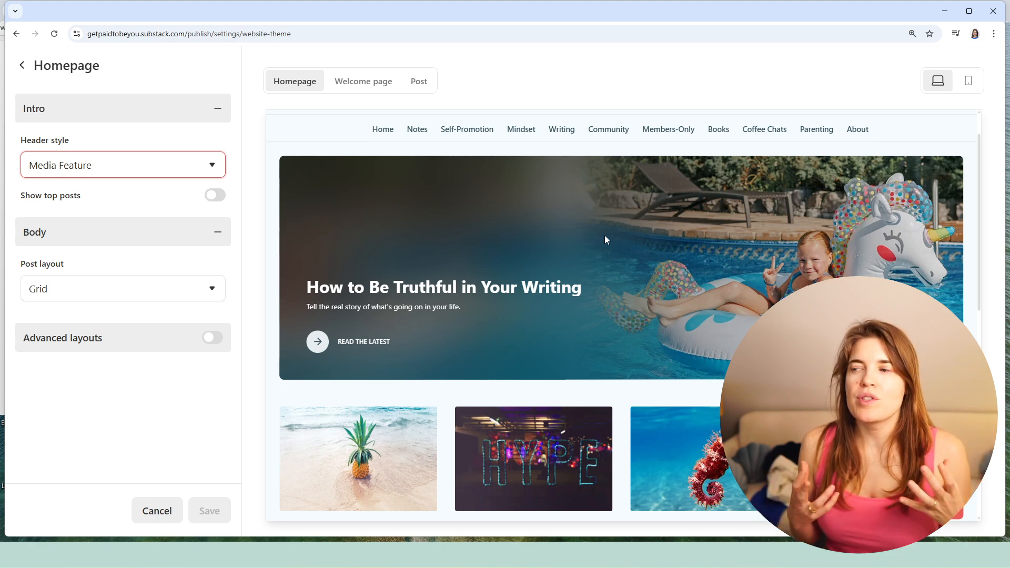
- Set the homepage header style to Highlight and check the result in the preview
{"action": "left_click", "coordinate": [151, 173]}
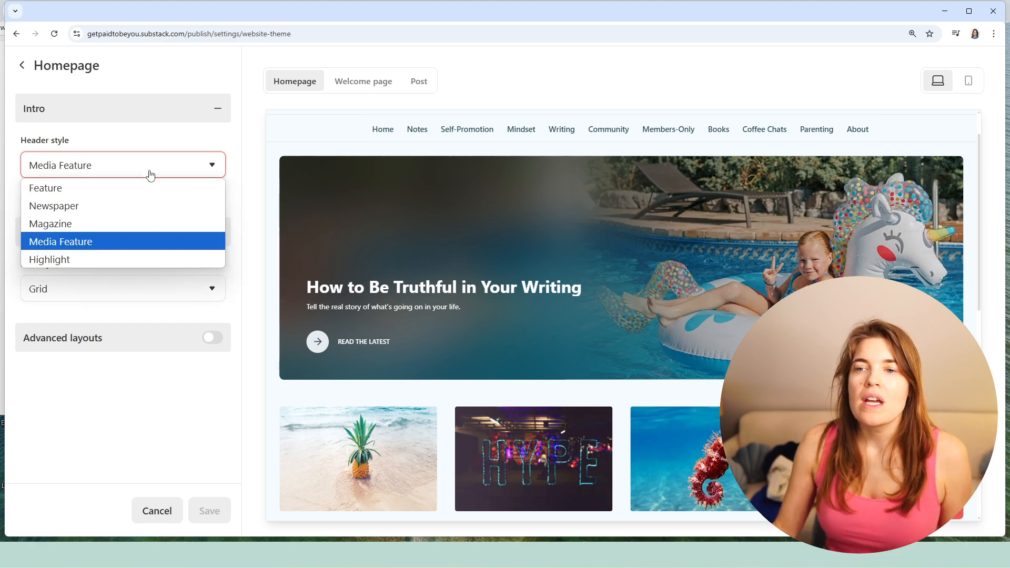
{"action": "left_click", "coordinate": [85, 259]}
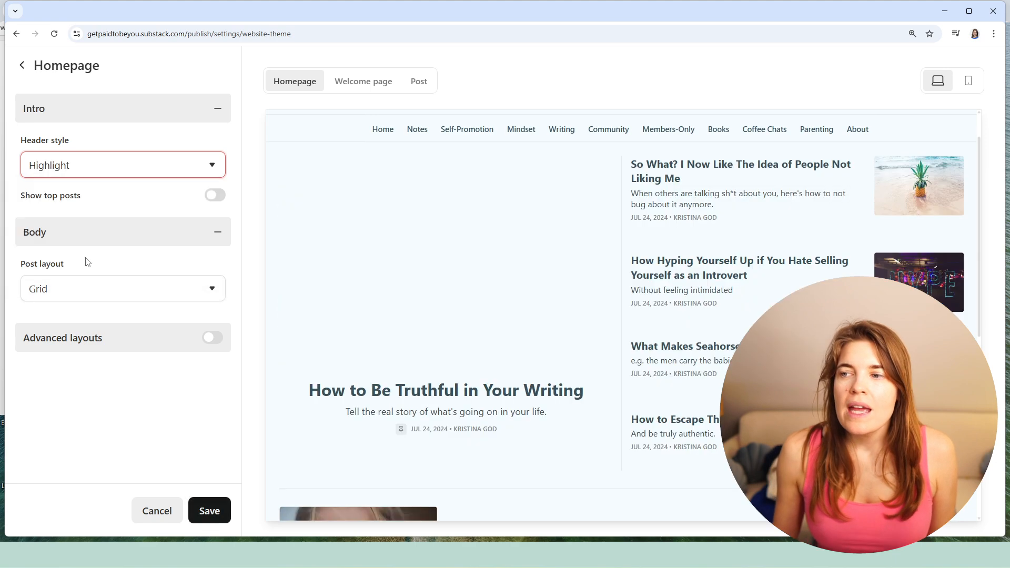
{"action": "scroll", "coordinate": [555, 201], "scroll_direction": "up", "scroll_amount": 1}
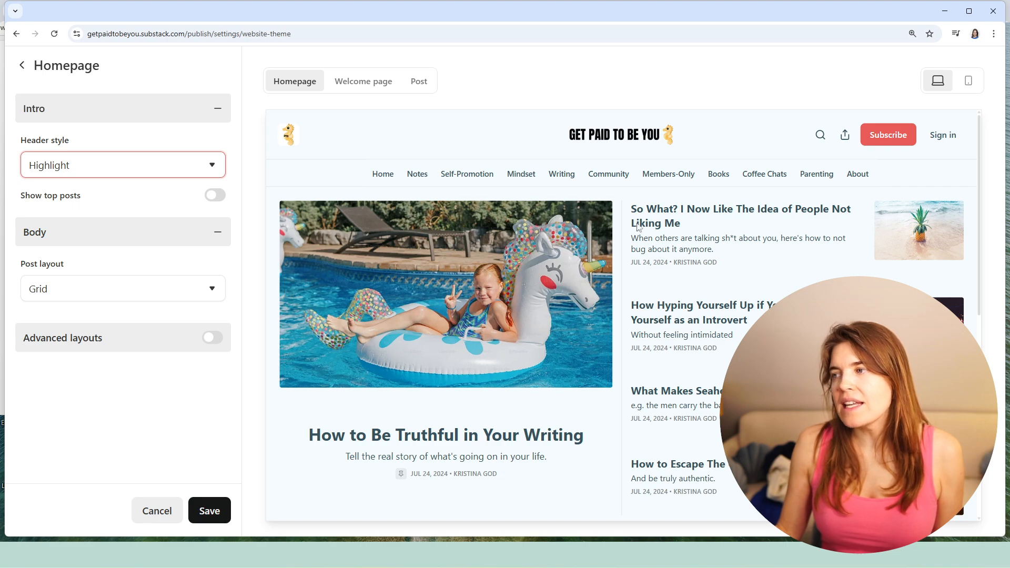
{"action": "scroll", "coordinate": [747, 295], "scroll_direction": "down", "scroll_amount": 6}
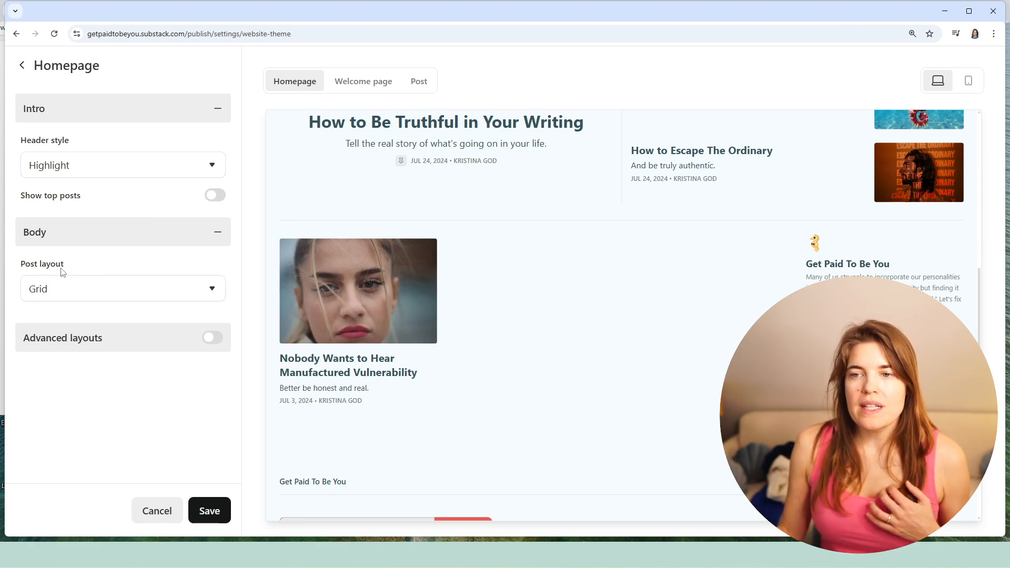
- Set the homepage post layout to List and check the result in the preview
{"action": "left_click", "coordinate": [203, 292]}
{"action": "left_click", "coordinate": [76, 324]}
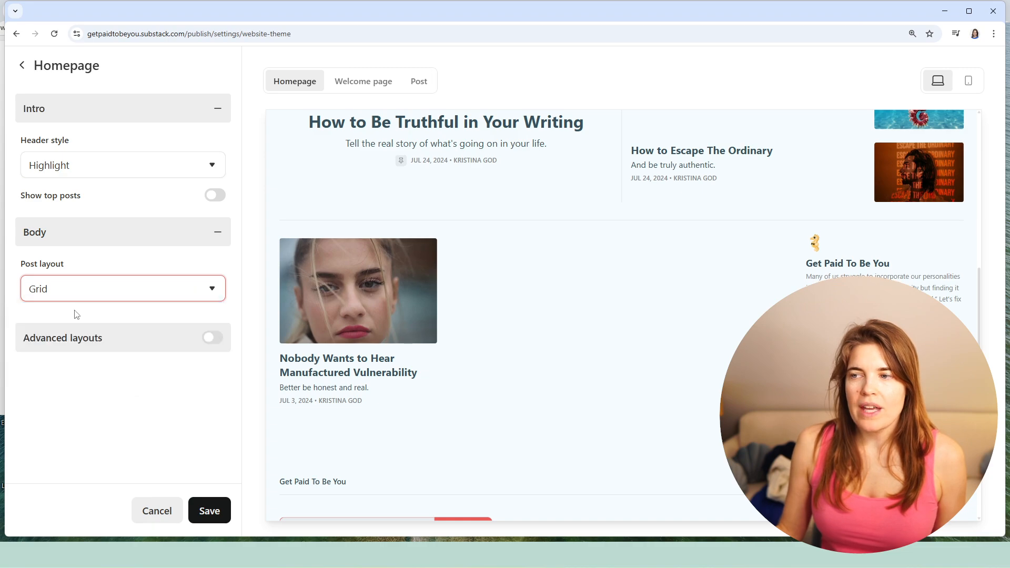
{"action": "scroll", "coordinate": [402, 281], "scroll_direction": "down", "scroll_amount": 2}
{"action": "scroll", "coordinate": [424, 284], "scroll_direction": "up", "scroll_amount": 6}
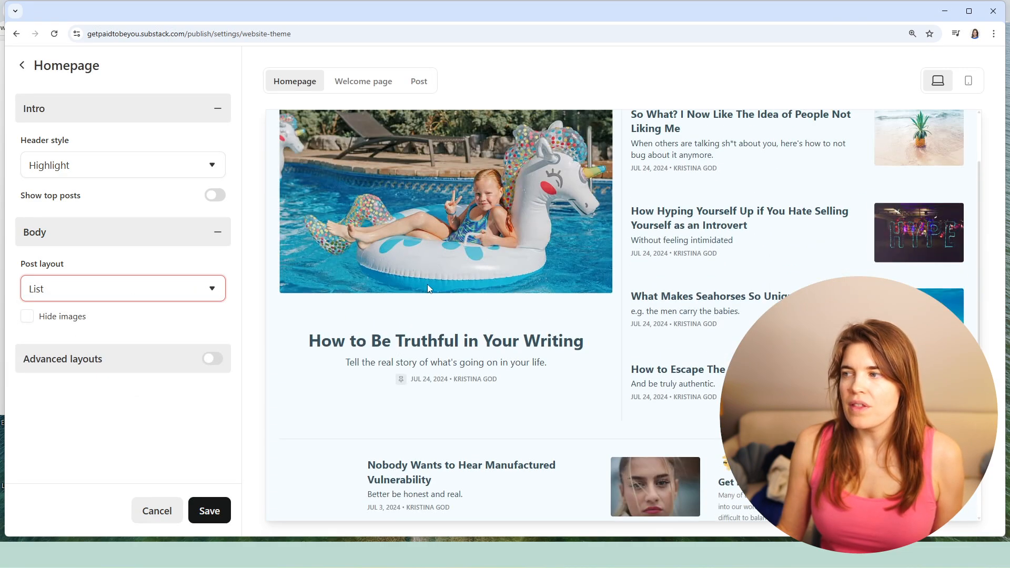
- Set the homepage post layout to Grid and check the result in the preview
{"action": "left_click", "coordinate": [90, 295]}
{"action": "left_click", "coordinate": [66, 332]}
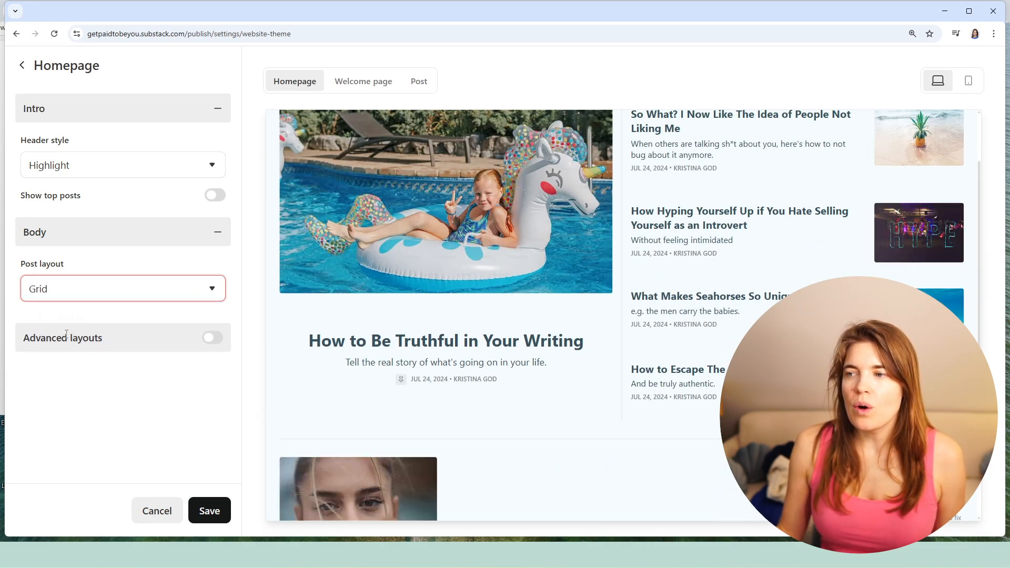
{"action": "scroll", "coordinate": [398, 298], "scroll_direction": "down", "scroll_amount": 6}
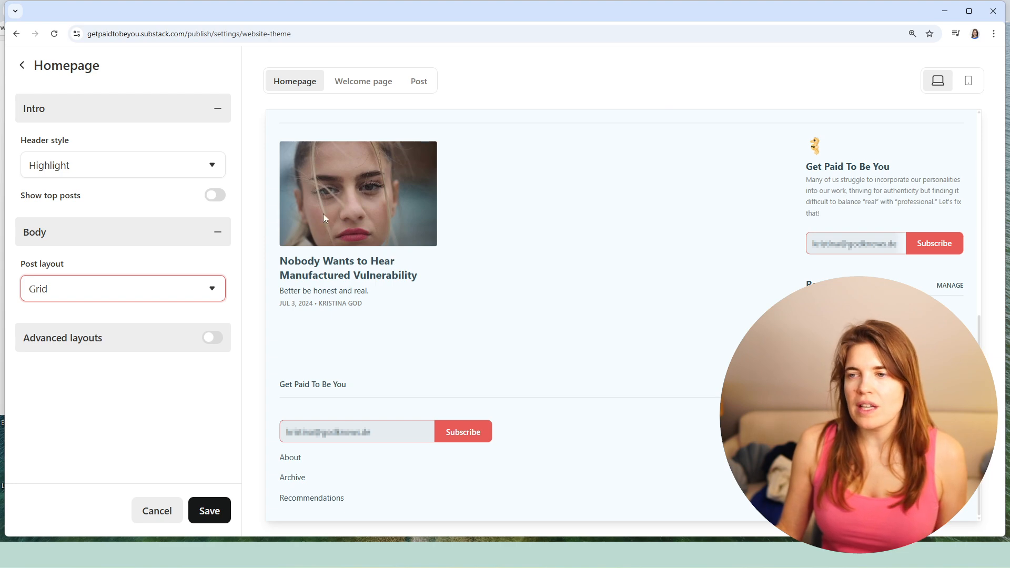
- Try the Groups (sections or tags) and List post layouts for the homepage, and return the layout to Grid
{"action": "left_click", "coordinate": [185, 289]}
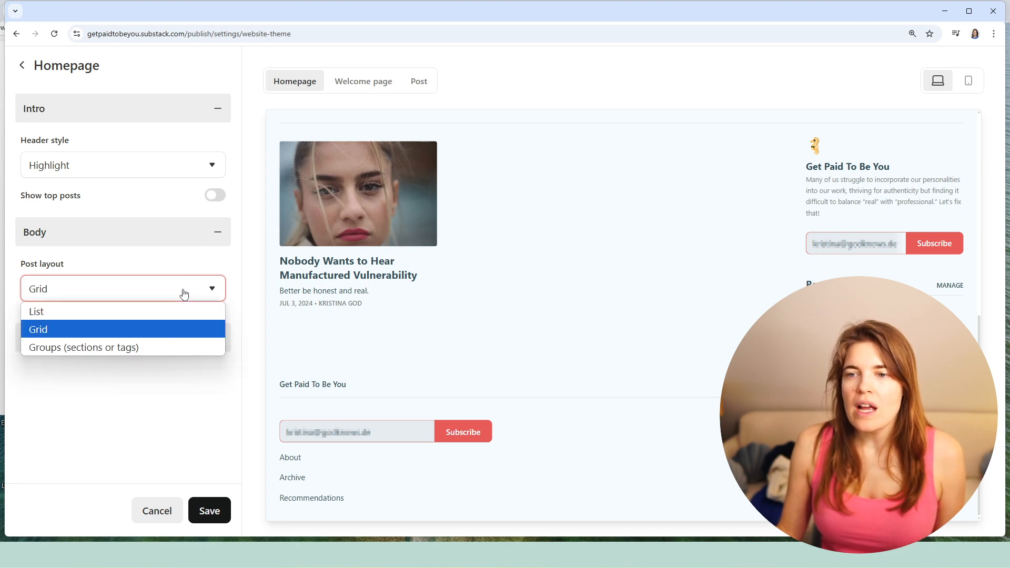
{"action": "left_click", "coordinate": [94, 350]}
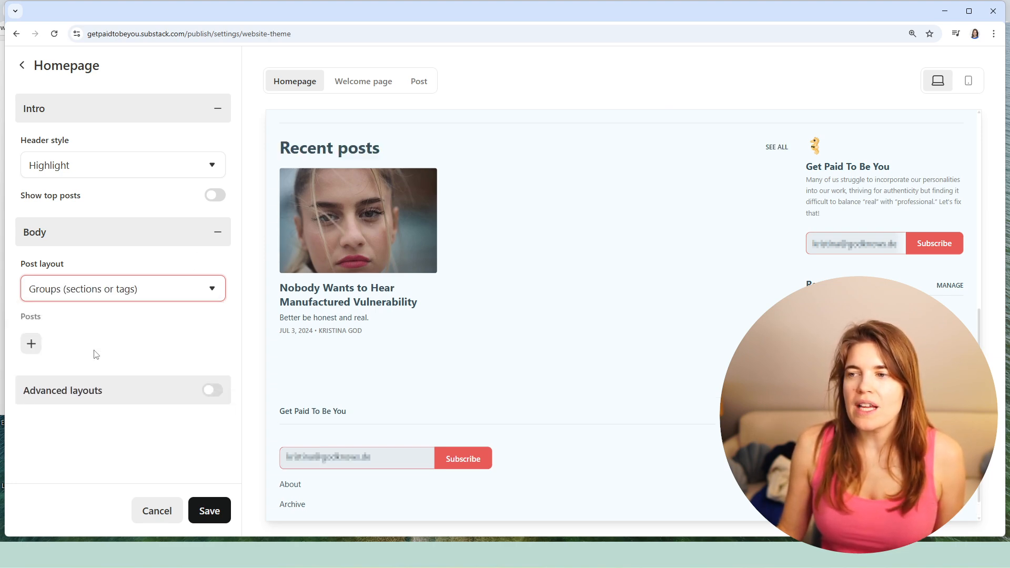
{"action": "left_click", "coordinate": [143, 296]}
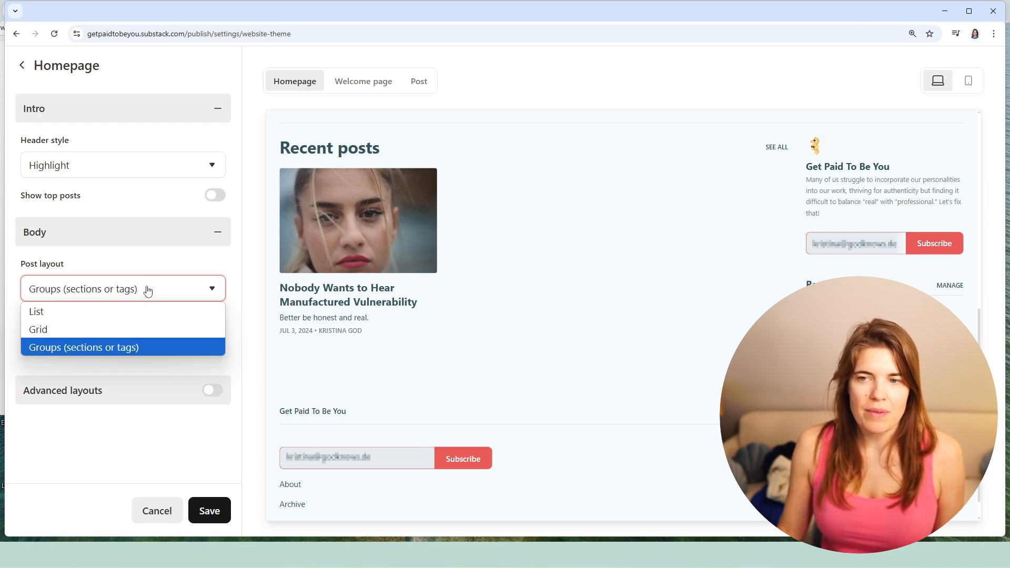
{"action": "left_click", "coordinate": [79, 311]}
{"action": "left_click", "coordinate": [66, 298]}
{"action": "left_click", "coordinate": [49, 330]}
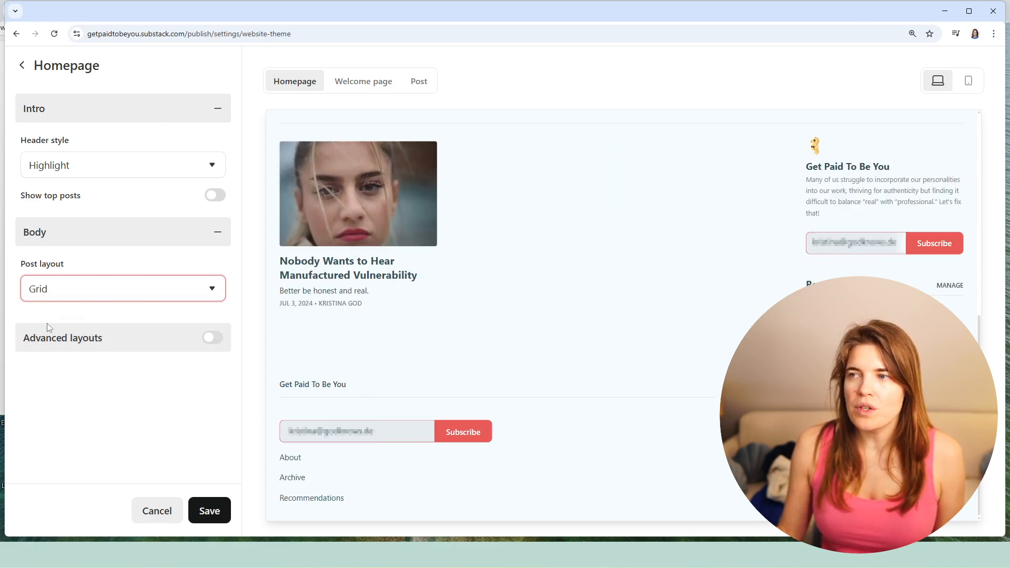
- Turn on advanced layouts for the homepage, view the available content block types, and discard the unsaved homepage changes
{"action": "left_click", "coordinate": [213, 338]}
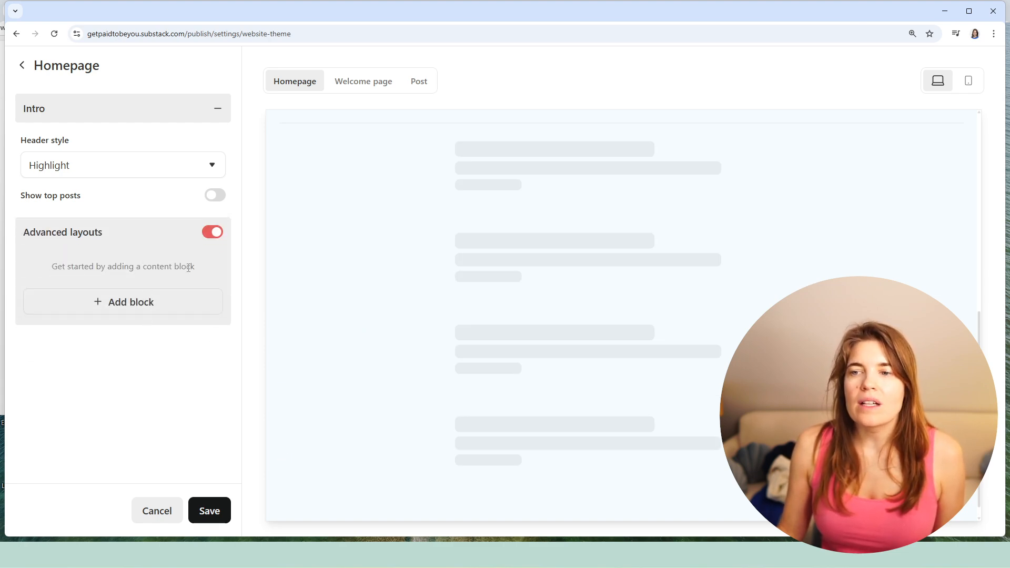
{"action": "left_click", "coordinate": [128, 306]}
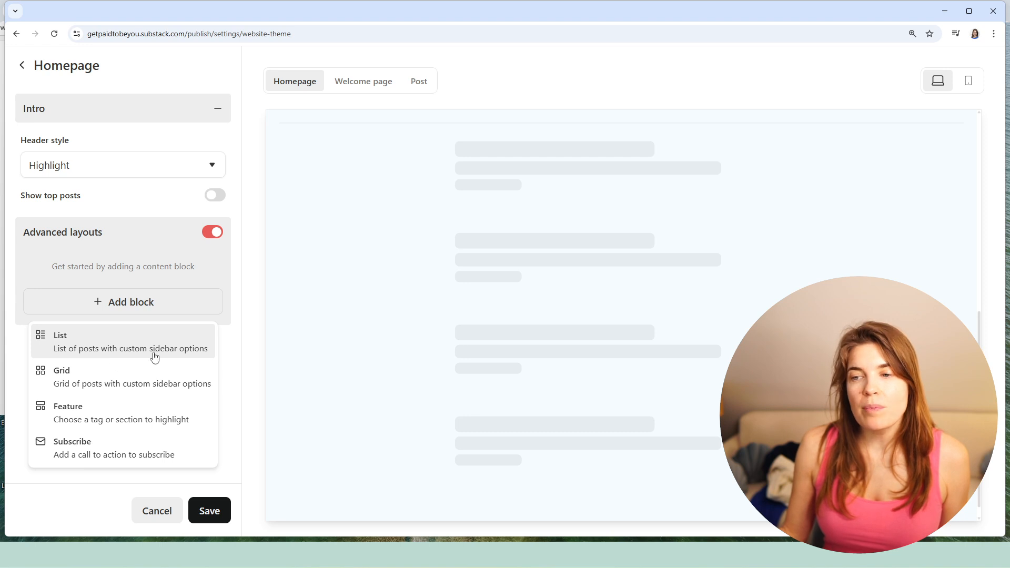
{"action": "left_click", "coordinate": [233, 364]}
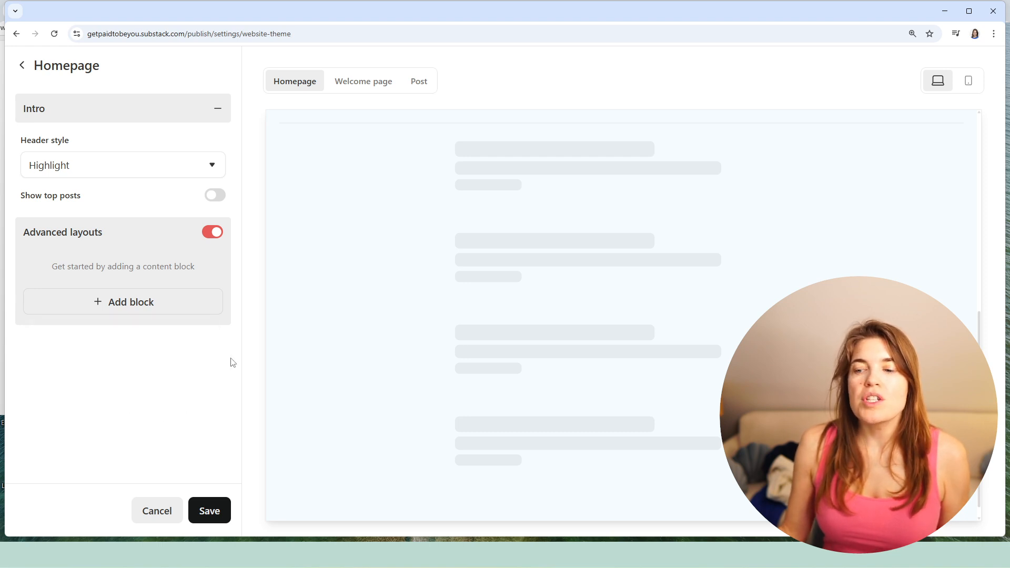
{"action": "left_click", "coordinate": [22, 65]}
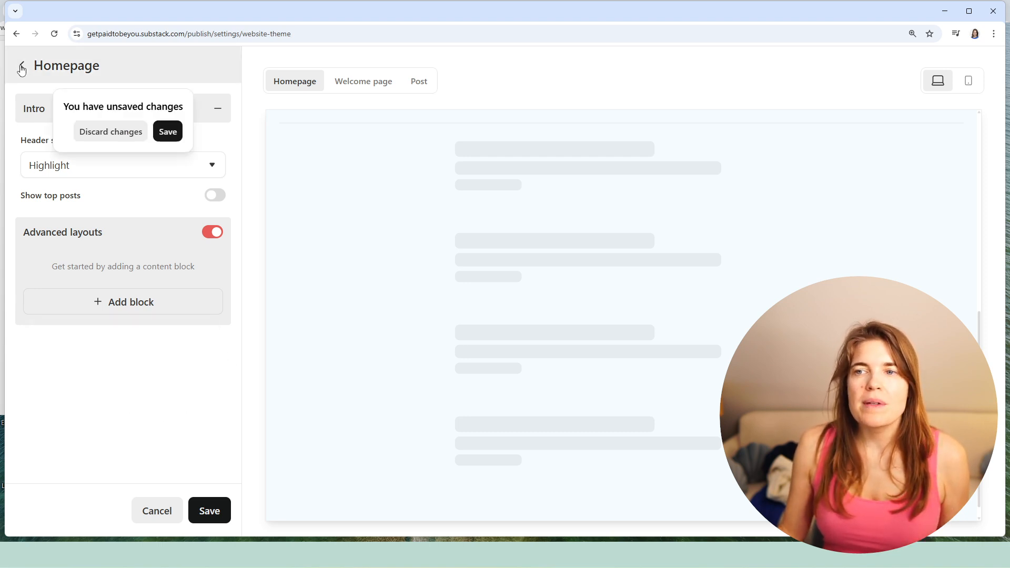
{"action": "left_click", "coordinate": [90, 132]}
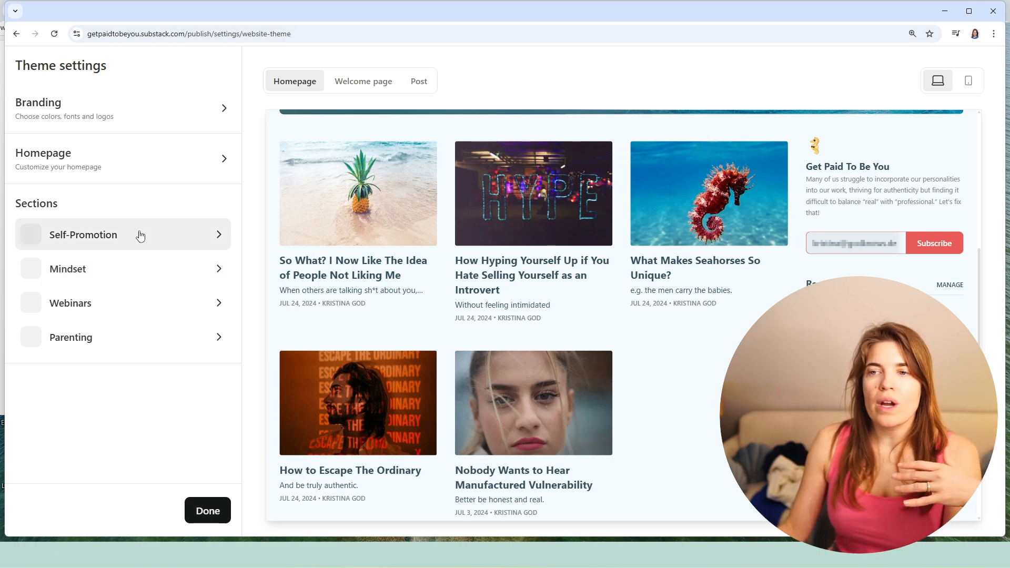
- Look at the theme settings of the Self-Promotion section and return to the theme settings overview
{"action": "left_click", "coordinate": [117, 236]}
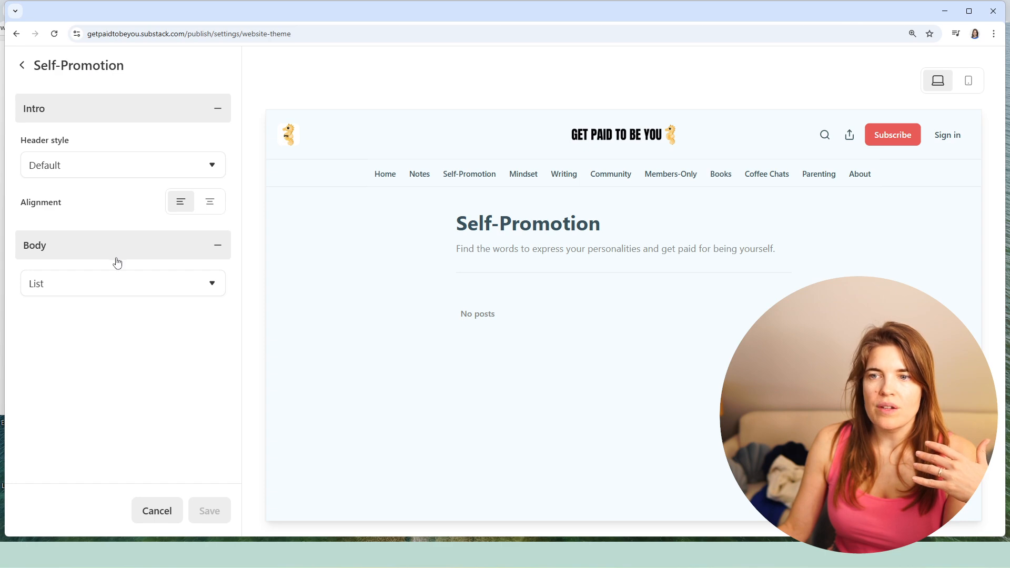
{"action": "left_click", "coordinate": [23, 68]}
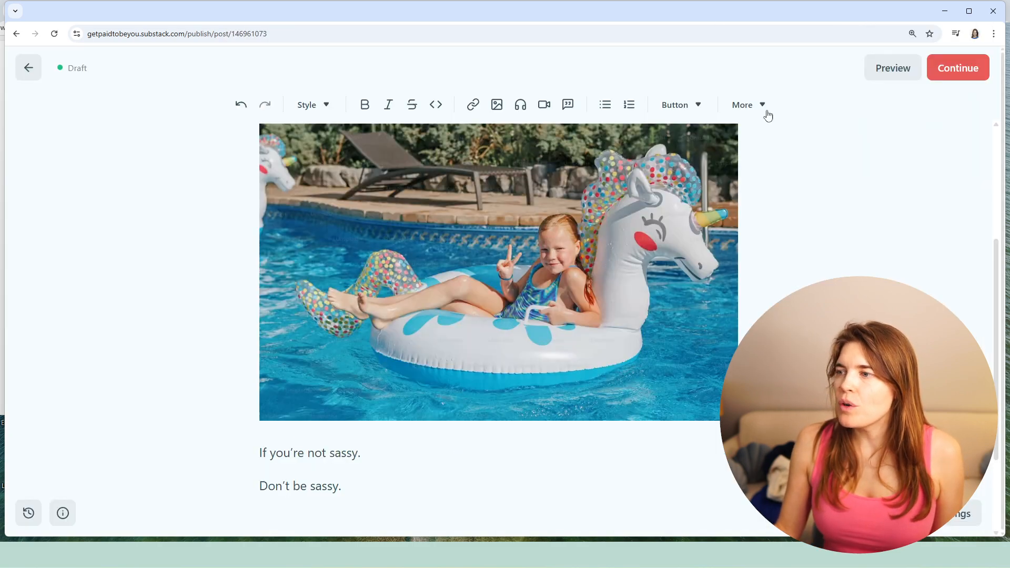
{"action": "scroll", "coordinate": [662, 189], "scroll_direction": "up", "scroll_amount": 5}
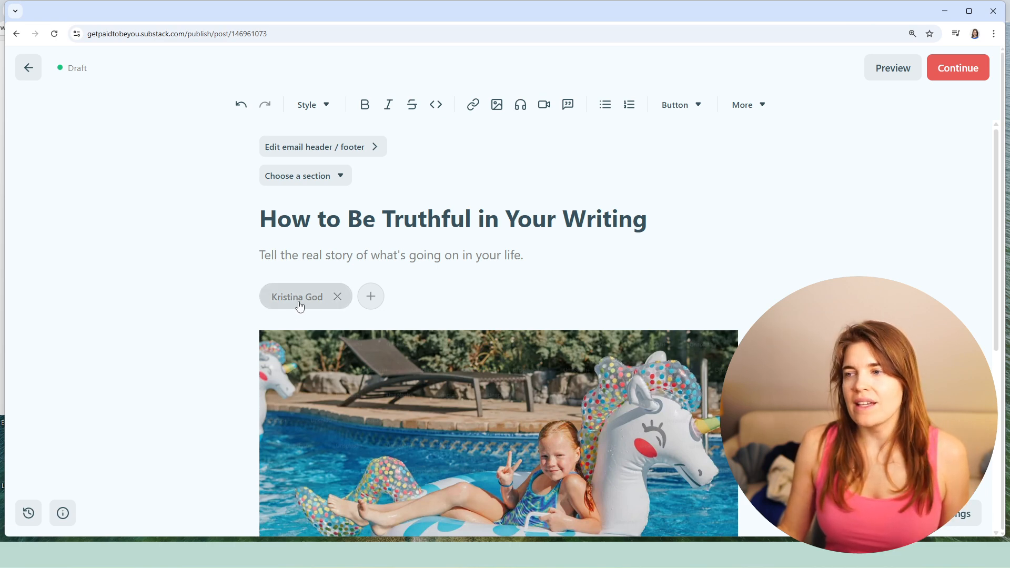
- Below the last line of the draft post "How to Be Truthful in Your Writing", search the stock photos for "sassy"
{"action": "scroll", "coordinate": [572, 287], "scroll_direction": "down", "scroll_amount": 3}
{"action": "scroll", "coordinate": [469, 365], "scroll_direction": "down", "scroll_amount": 2}
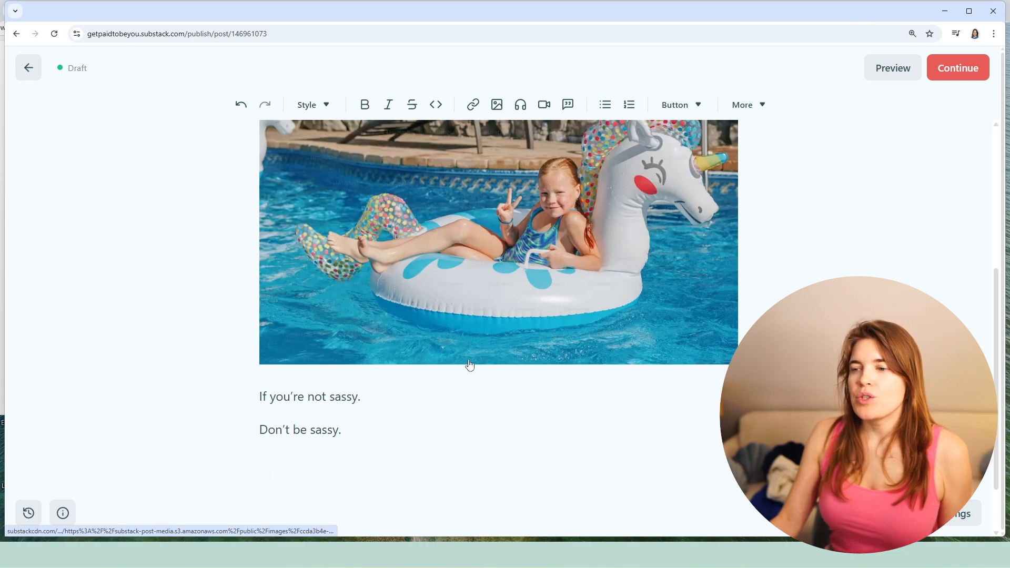
{"action": "scroll", "coordinate": [481, 367], "scroll_direction": "up", "scroll_amount": 4}
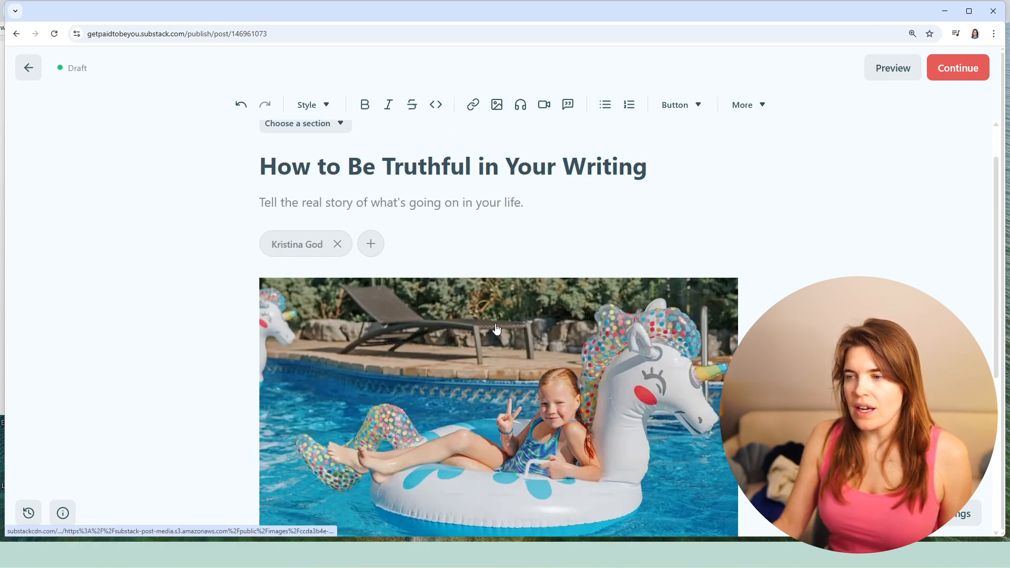
{"action": "scroll", "coordinate": [437, 408], "scroll_direction": "down", "scroll_amount": 5}
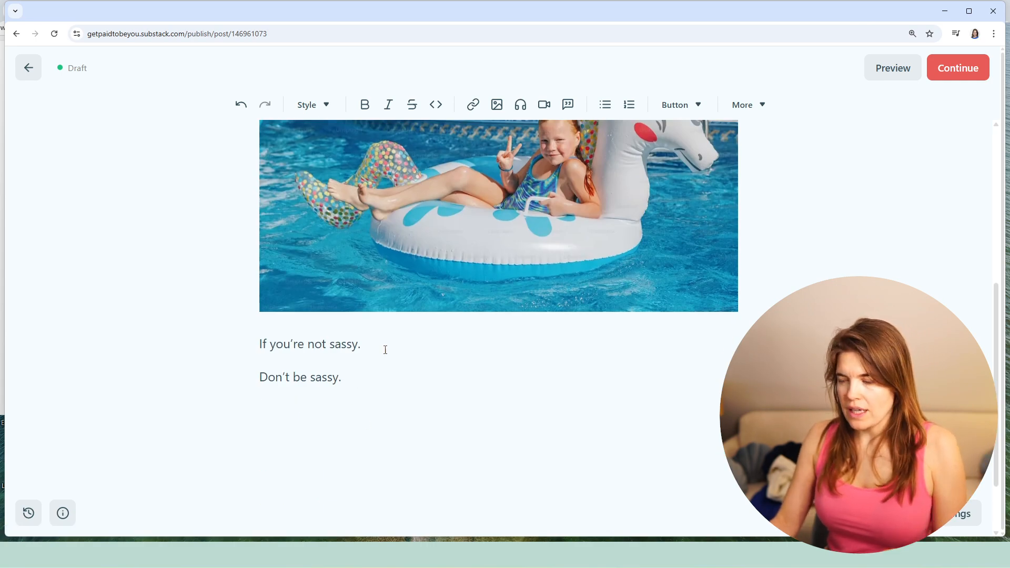
{"action": "left_click", "coordinate": [386, 411]}
{"action": "left_click", "coordinate": [497, 104]}
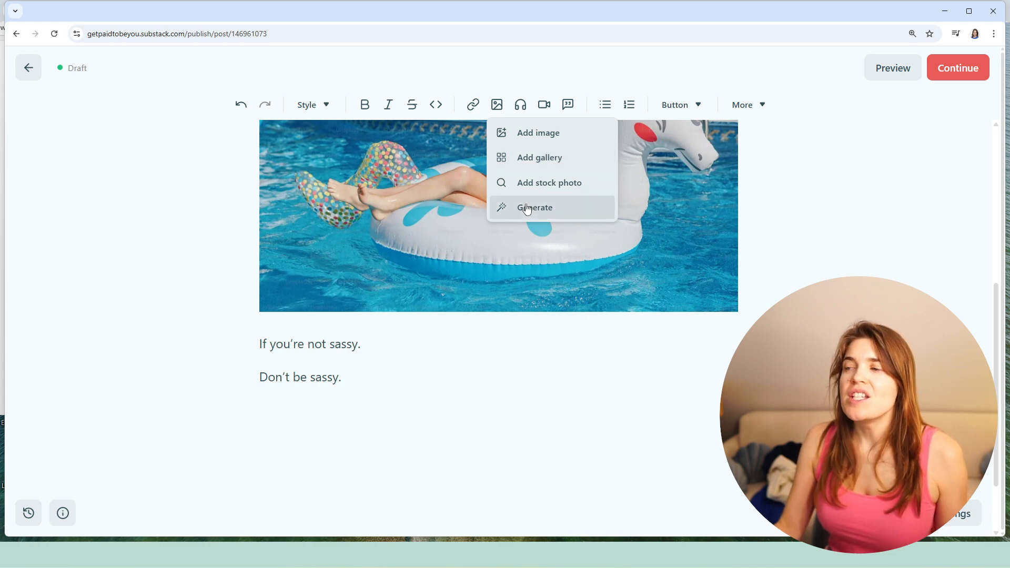
{"action": "left_click", "coordinate": [551, 191]}
{"action": "left_click", "coordinate": [318, 125]}
{"action": "type", "text": "sa"}
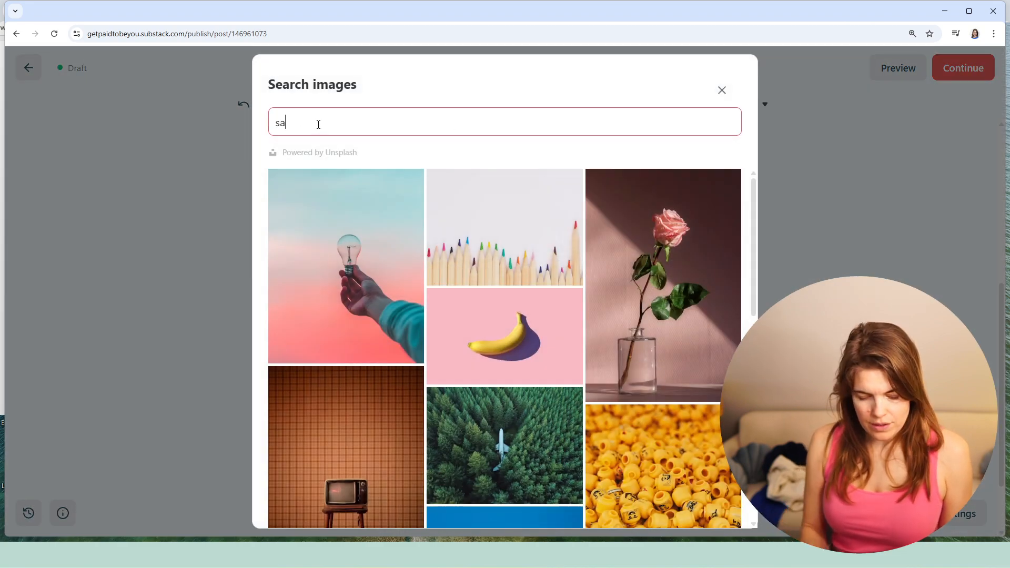
{"action": "type", "text": "ssy"}
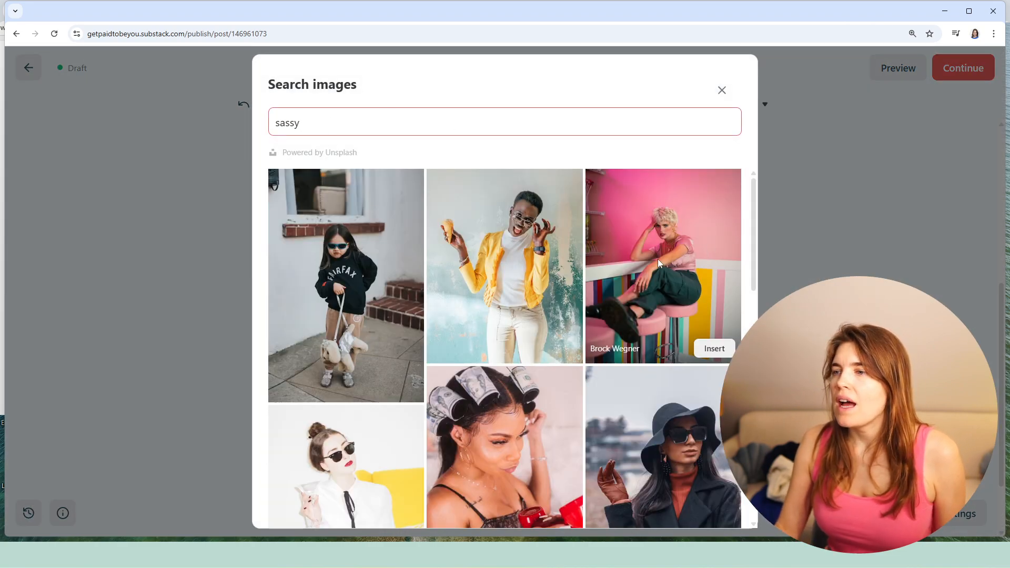
- Insert the stock photo of the blonde woman in a pink shirt on a pink stool, and check the image and its credit
{"action": "left_click", "coordinate": [663, 264]}
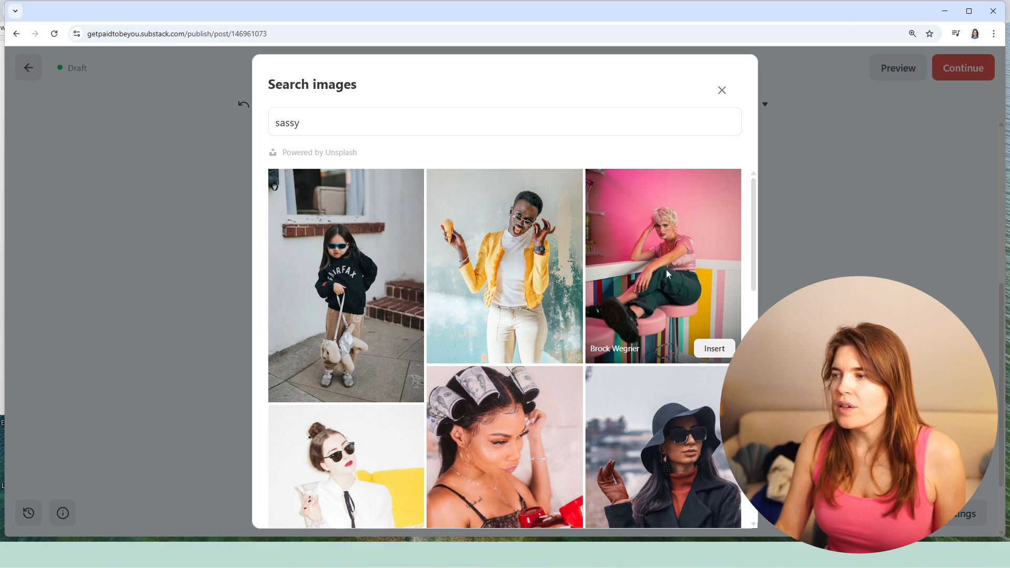
{"action": "left_click", "coordinate": [714, 349]}
{"action": "scroll", "coordinate": [500, 293], "scroll_direction": "up", "scroll_amount": 5}
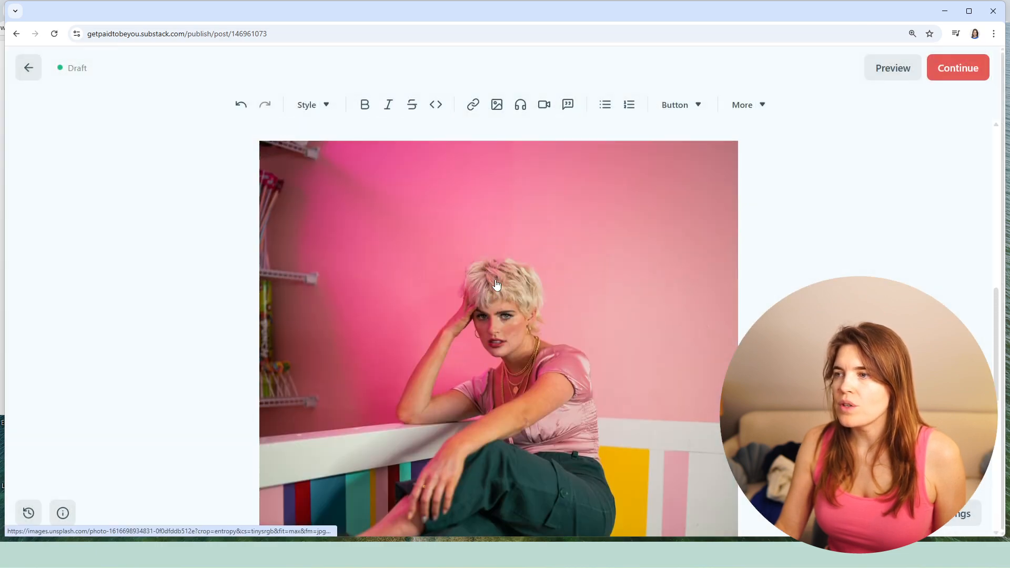
{"action": "scroll", "coordinate": [498, 284], "scroll_direction": "down", "scroll_amount": 5}
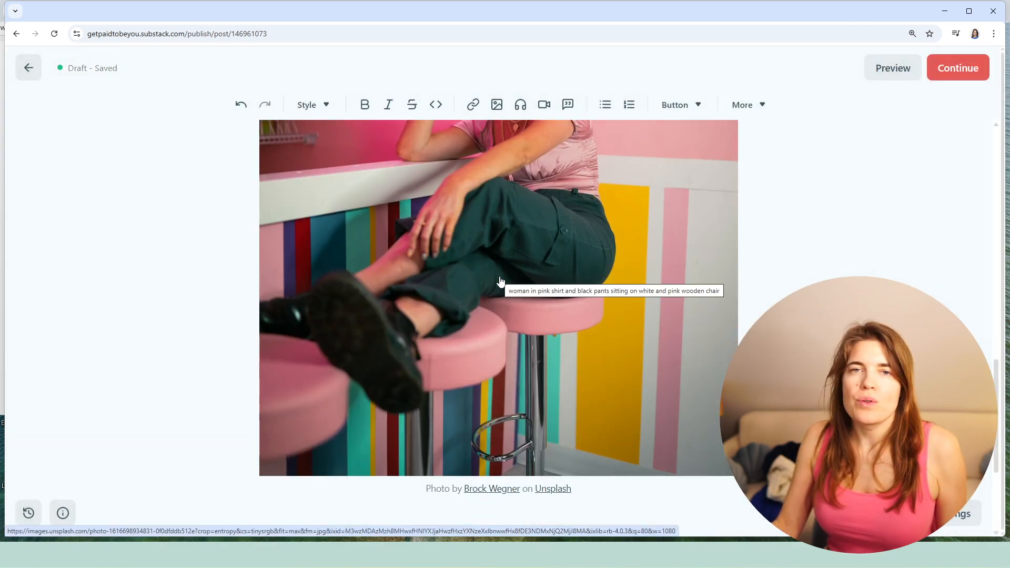
{"action": "scroll", "coordinate": [495, 280], "scroll_direction": "down", "scroll_amount": 1}
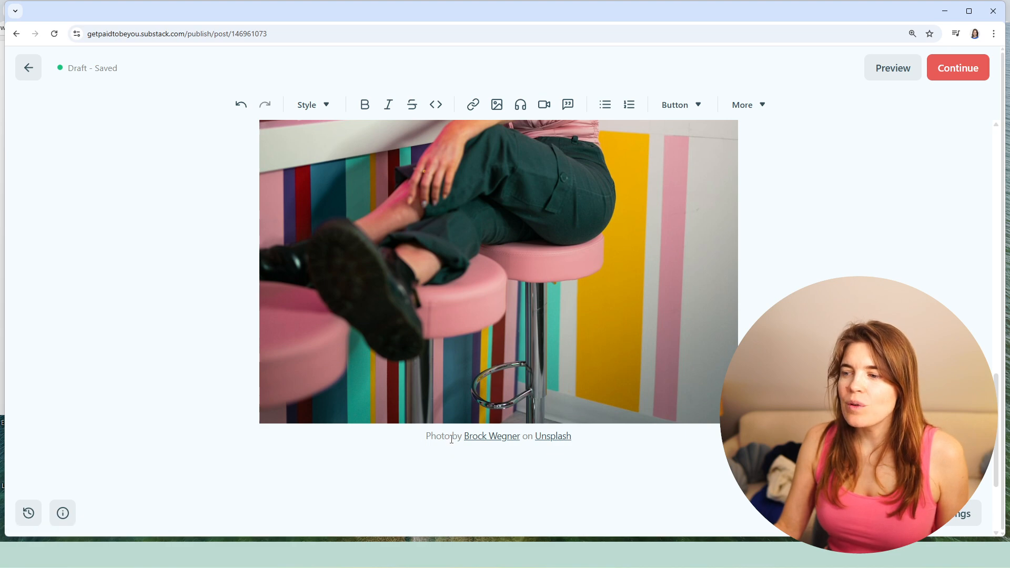